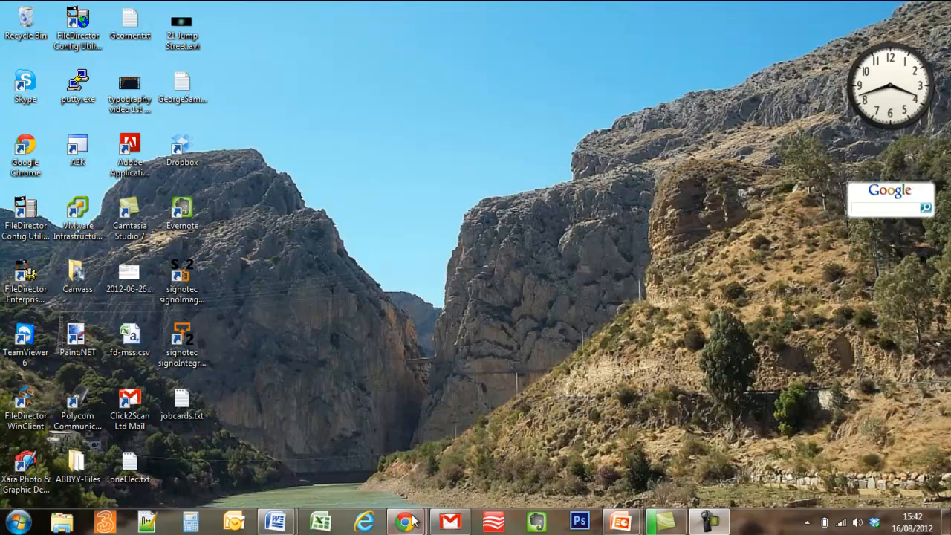
- Bring the FileDirector 2.6 installation page back up in Chrome from its taskbar preview
{"action": "mouse_move", "coordinate": [413, 522]}
{"action": "left_click", "coordinate": [489, 456]}
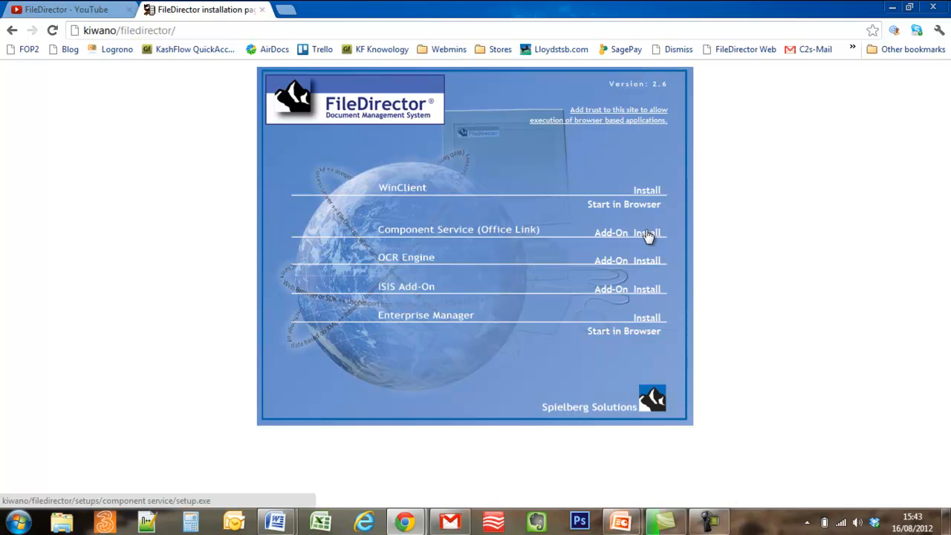
- Download and run the WinClient setup, allowing both unverified-publisher security warnings
{"action": "left_click", "coordinate": [647, 191]}
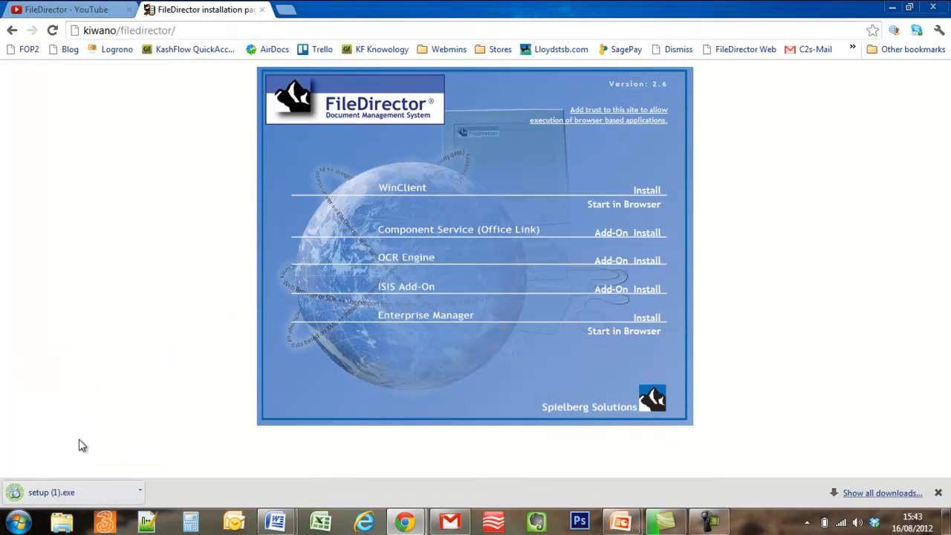
{"action": "left_click", "coordinate": [77, 488]}
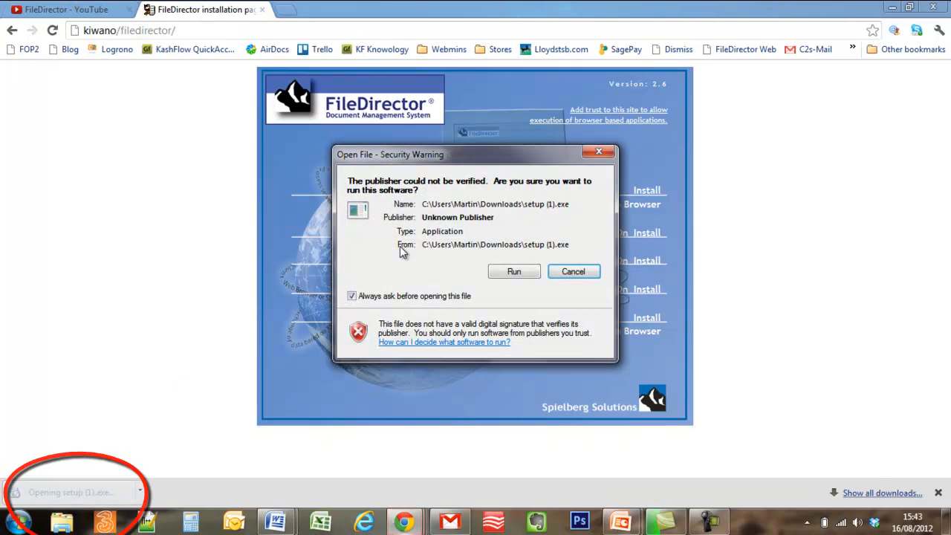
{"action": "left_click", "coordinate": [496, 272]}
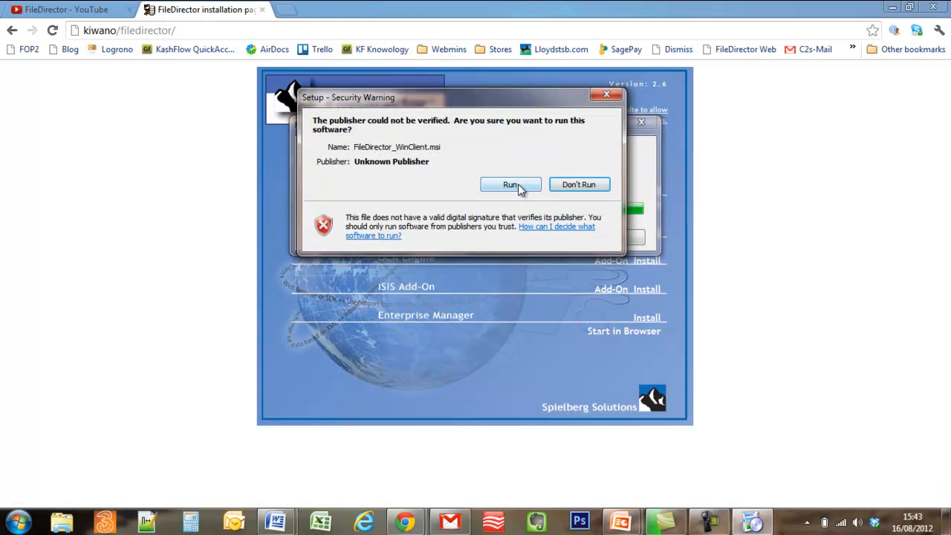
{"action": "left_click", "coordinate": [517, 184]}
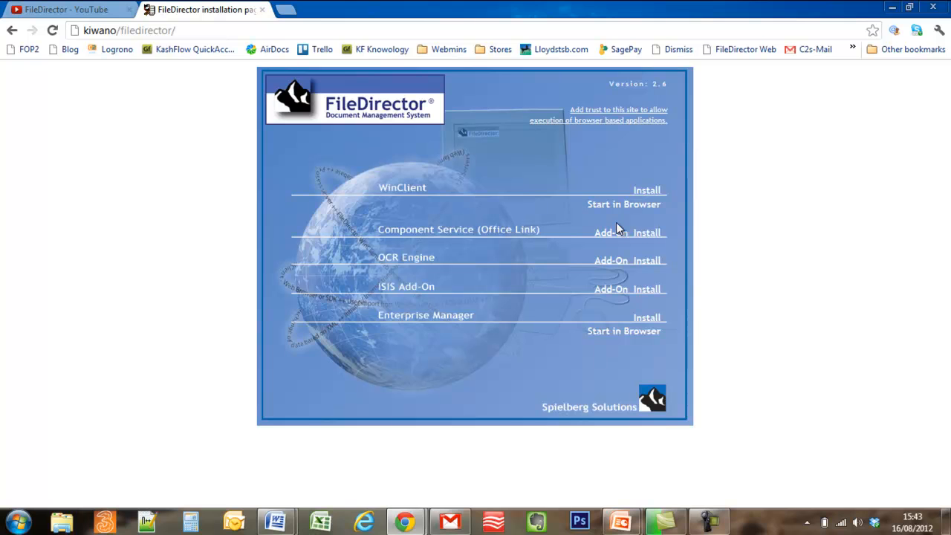
- Connect by Remote Desktop to 10.0.0.150 as Administrator, entering the account password
{"action": "left_click", "coordinate": [892, 8]}
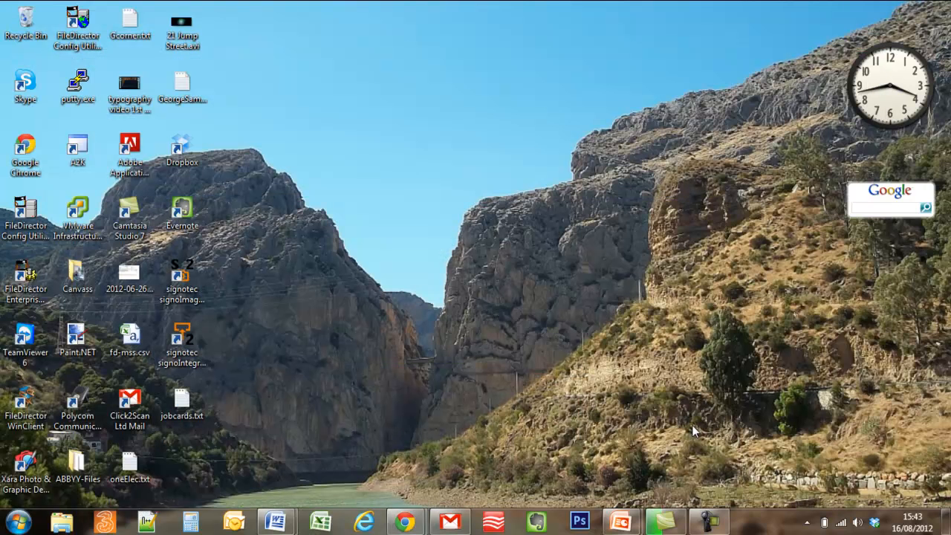
{"action": "left_click", "coordinate": [29, 522]}
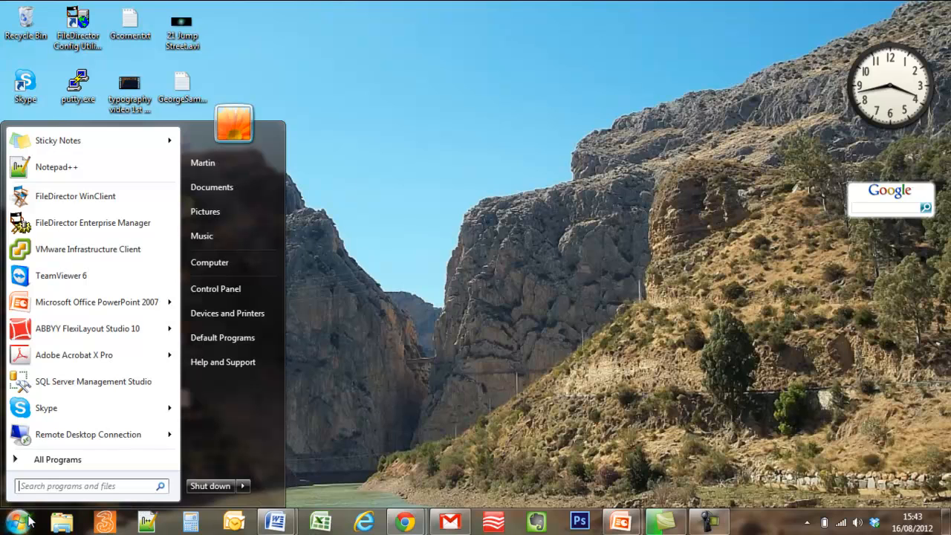
{"action": "left_click", "coordinate": [71, 434]}
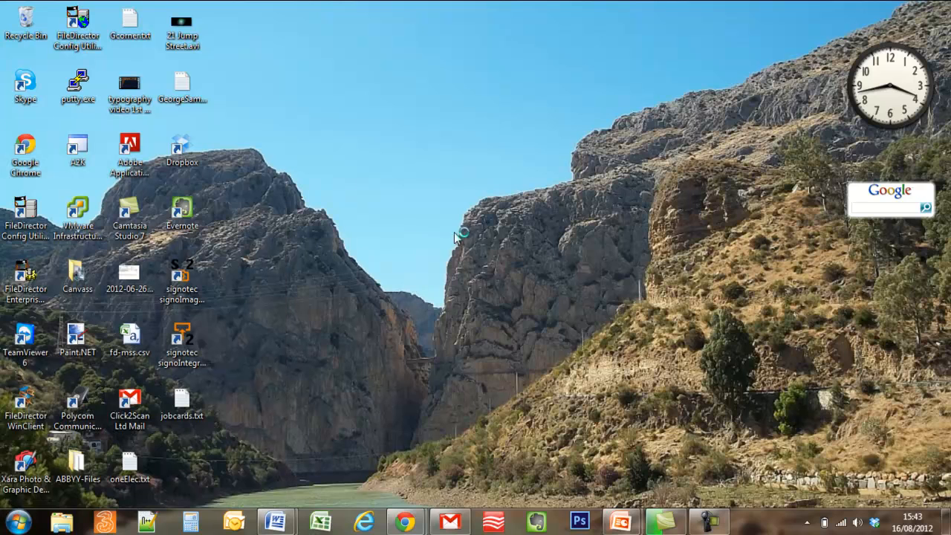
{"action": "left_click", "coordinate": [514, 248]}
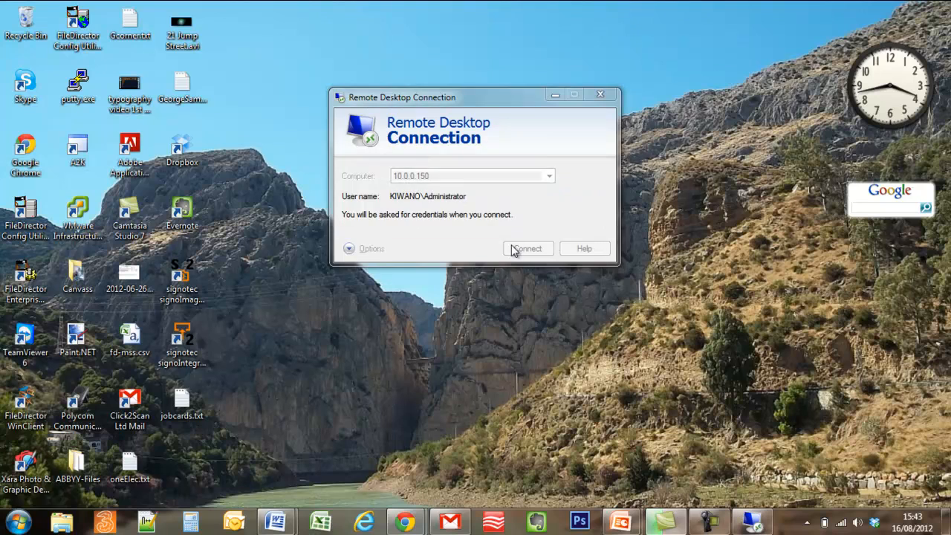
{"action": "type", "text": "password1"}
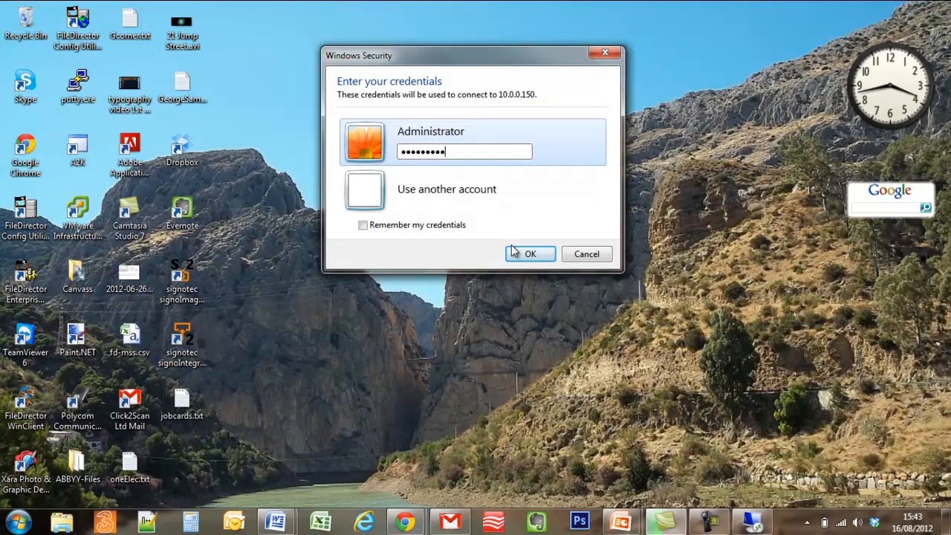
{"action": "left_click", "coordinate": [525, 252]}
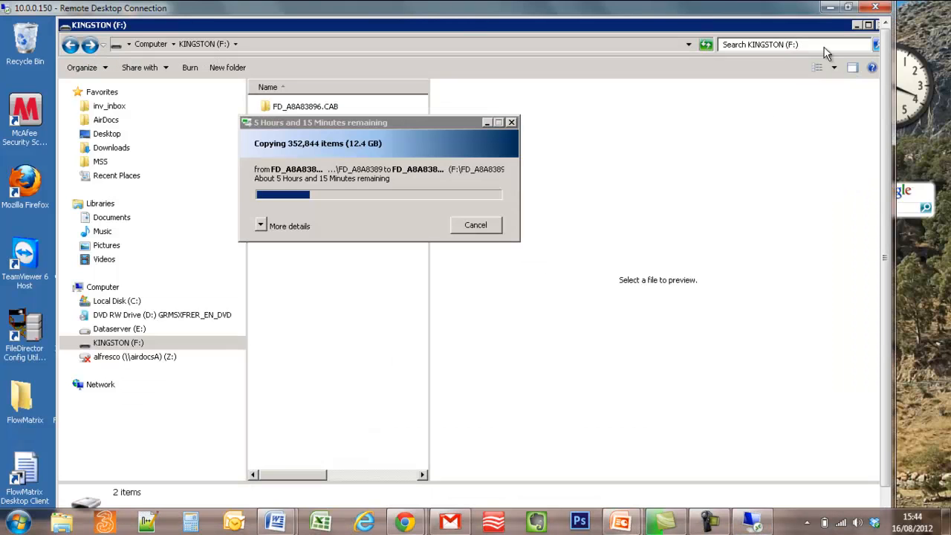
- Maximize the remote session and minimize or close the KINGSTON, CAB, Format and Inbox-invoices windows
{"action": "left_click", "coordinate": [847, 8]}
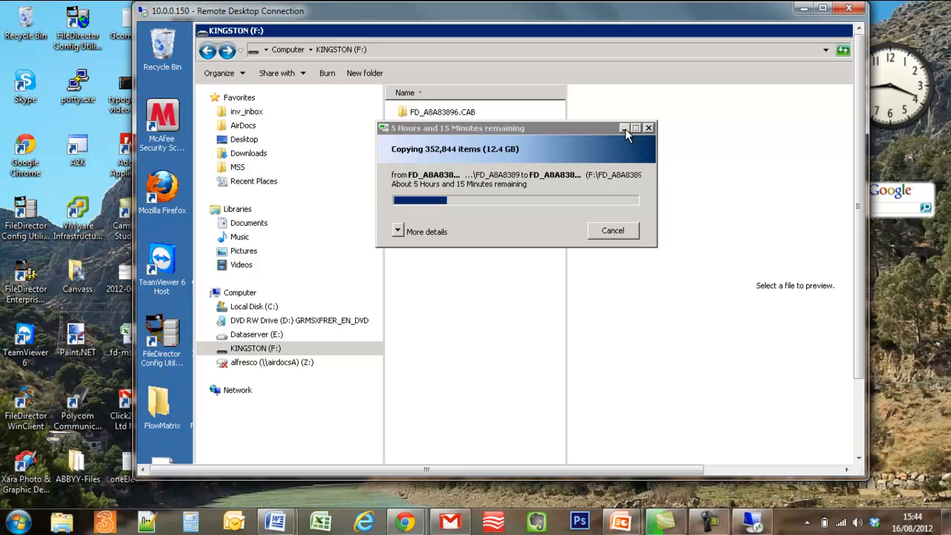
{"action": "left_click", "coordinate": [822, 9]}
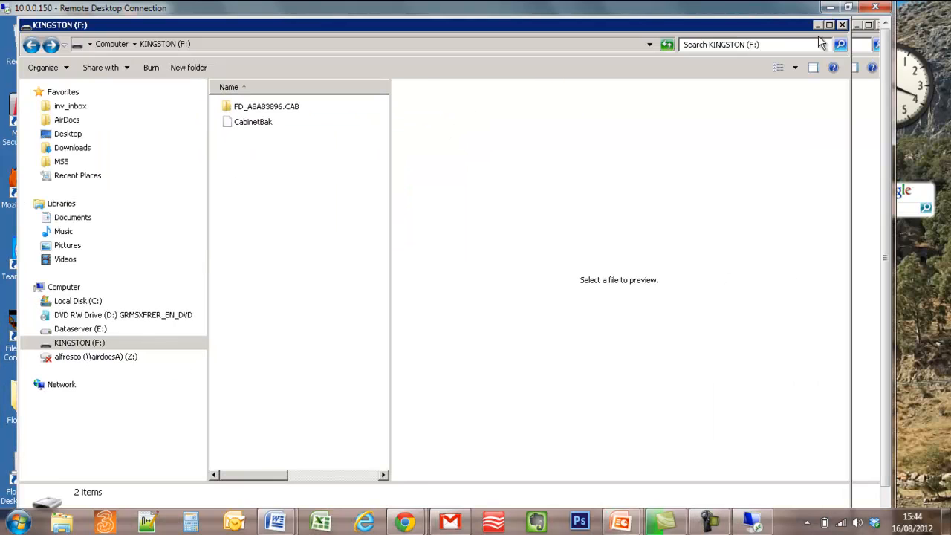
{"action": "left_click", "coordinate": [815, 26]}
{"action": "left_click", "coordinate": [854, 27]}
{"action": "left_click", "coordinate": [282, 382]}
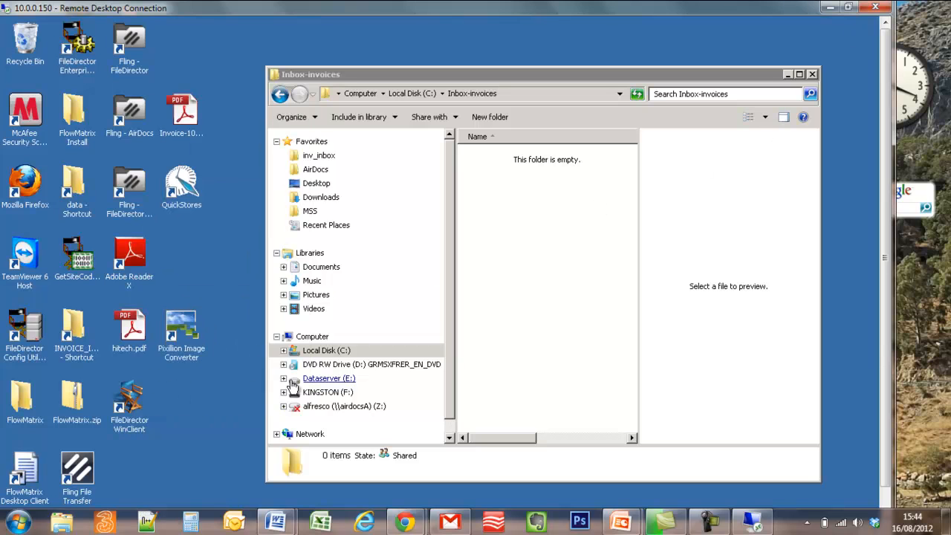
{"action": "left_click", "coordinate": [812, 74]}
{"action": "left_click_drag", "start_coordinate": [884, 108], "coordinate": [842, 376]}
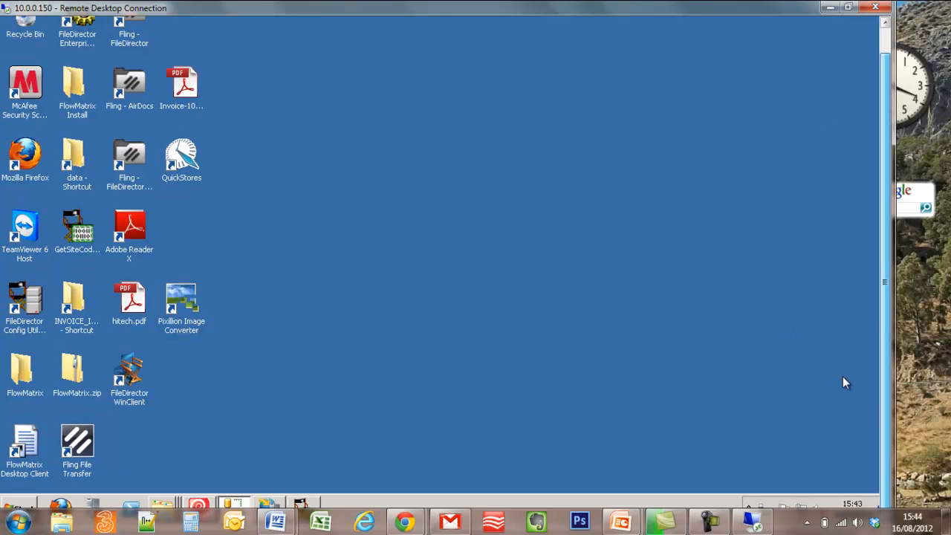
- Open the remote Start menu's administrative tools and bring up Computer's Manage action
{"action": "left_click", "coordinate": [26, 508]}
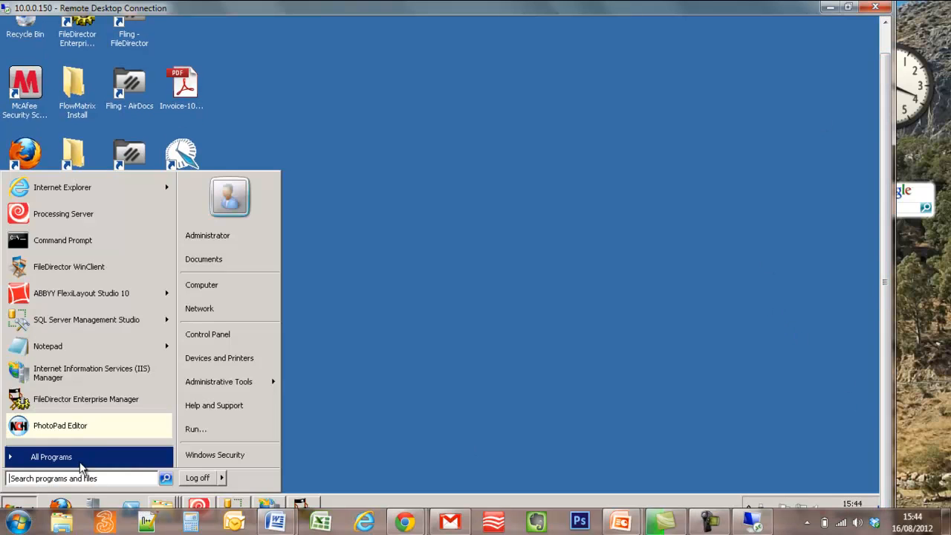
{"action": "left_click", "coordinate": [115, 465]}
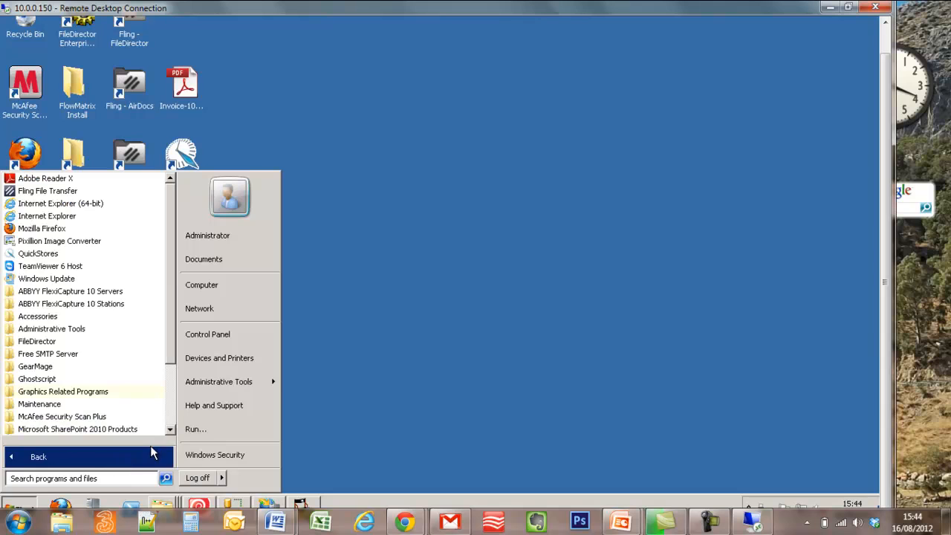
{"action": "left_click", "coordinate": [217, 383]}
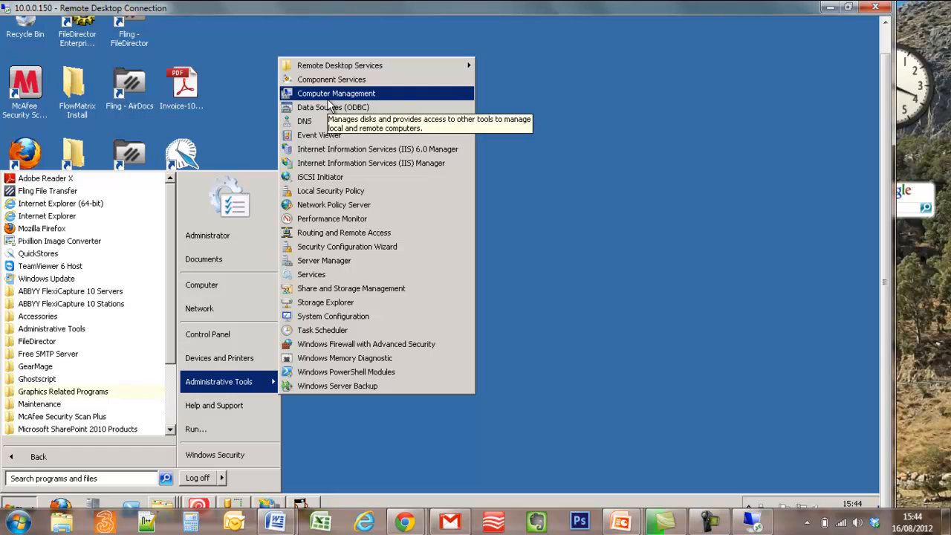
{"action": "right_click", "coordinate": [209, 282]}
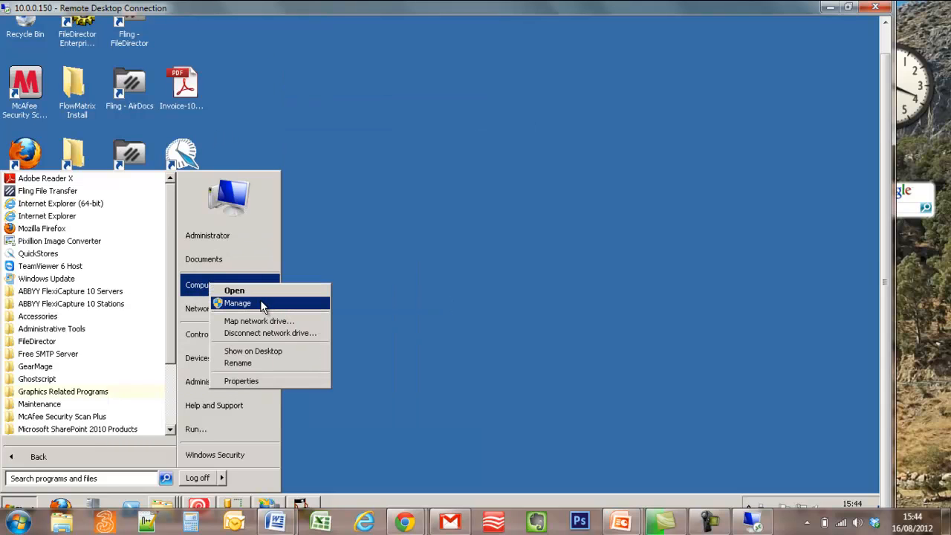
{"action": "key", "text": "Escape"}
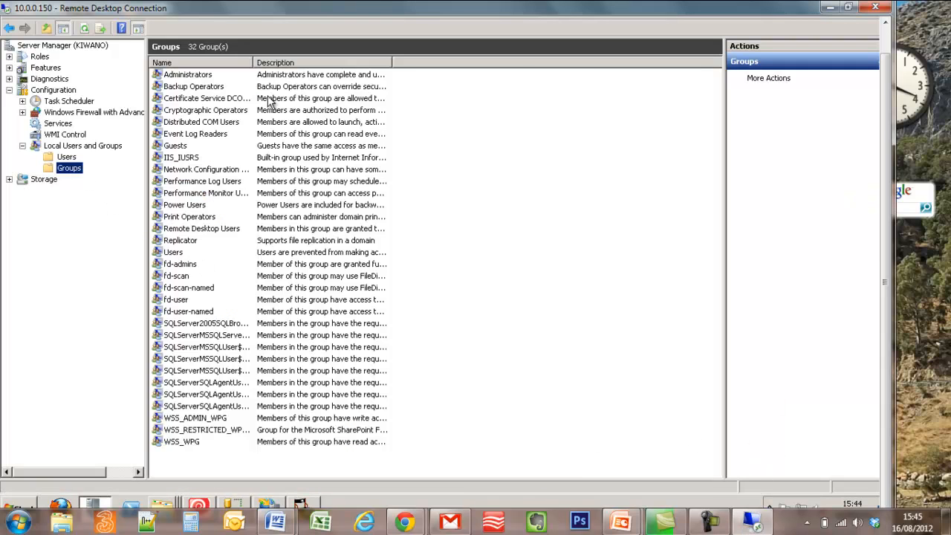
- Widen the Name column and look over the fd-user, fd-scan and fd-admins groups
{"action": "left_click_drag", "start_coordinate": [252, 62], "coordinate": [323, 63]}
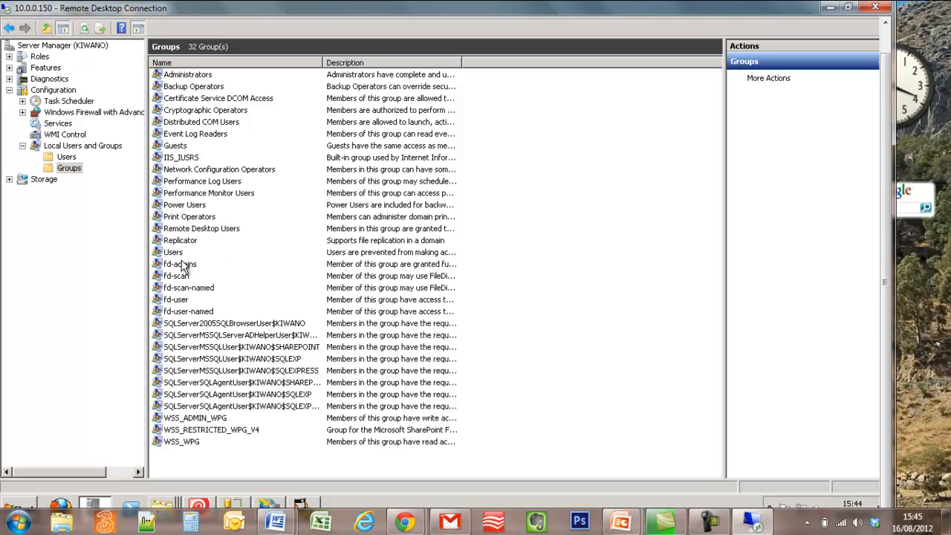
{"action": "left_click", "coordinate": [181, 305]}
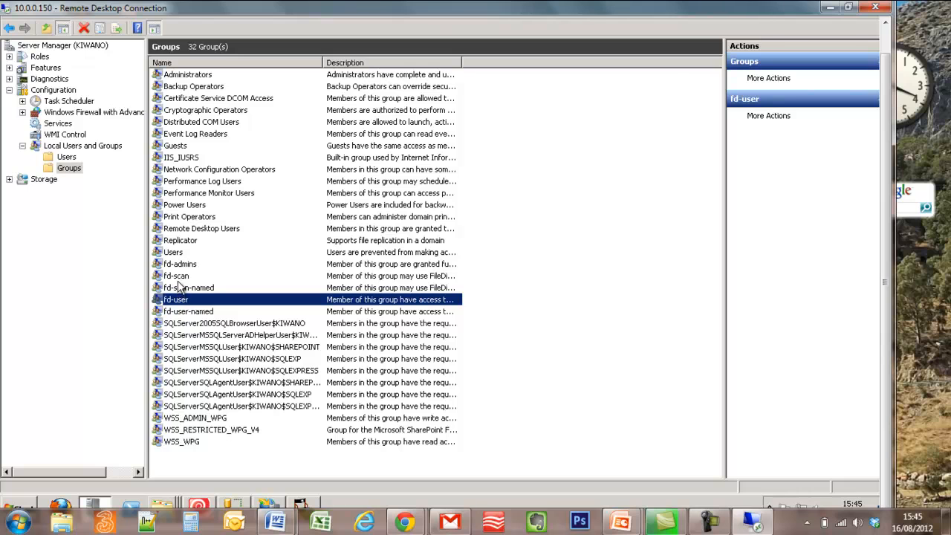
{"action": "left_click", "coordinate": [181, 278]}
{"action": "left_click", "coordinate": [181, 266]}
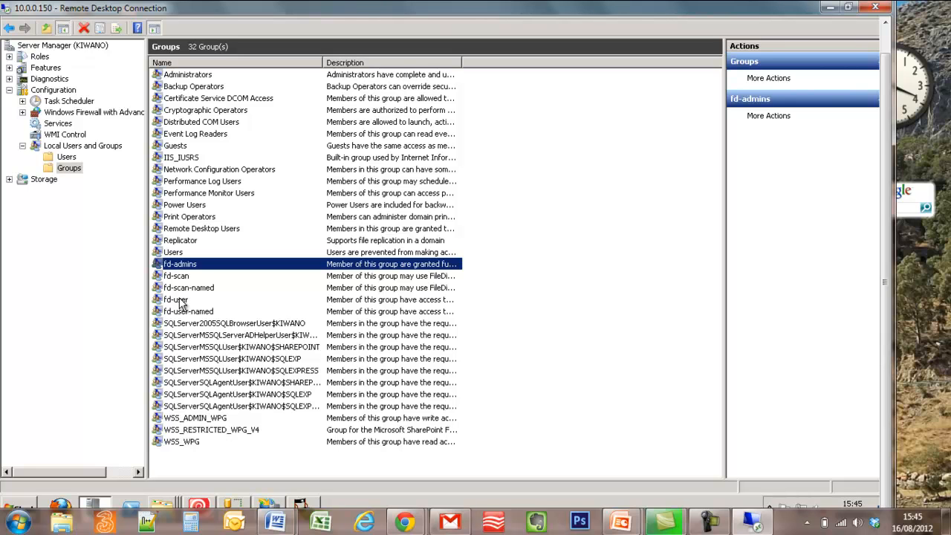
- Inspect the fd-user and fd-admins group properties, then reopen fd-user Properties
{"action": "double_click", "coordinate": [180, 300]}
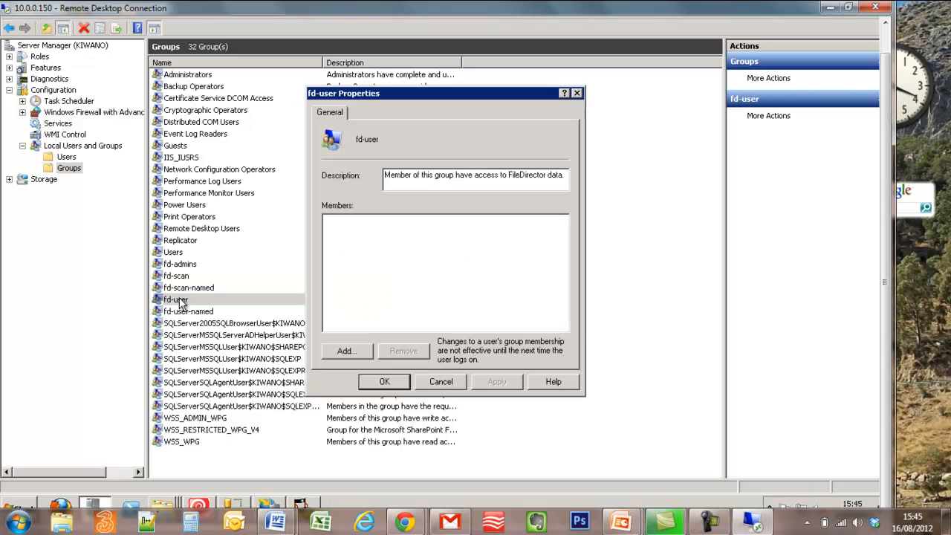
{"action": "left_click", "coordinate": [440, 382]}
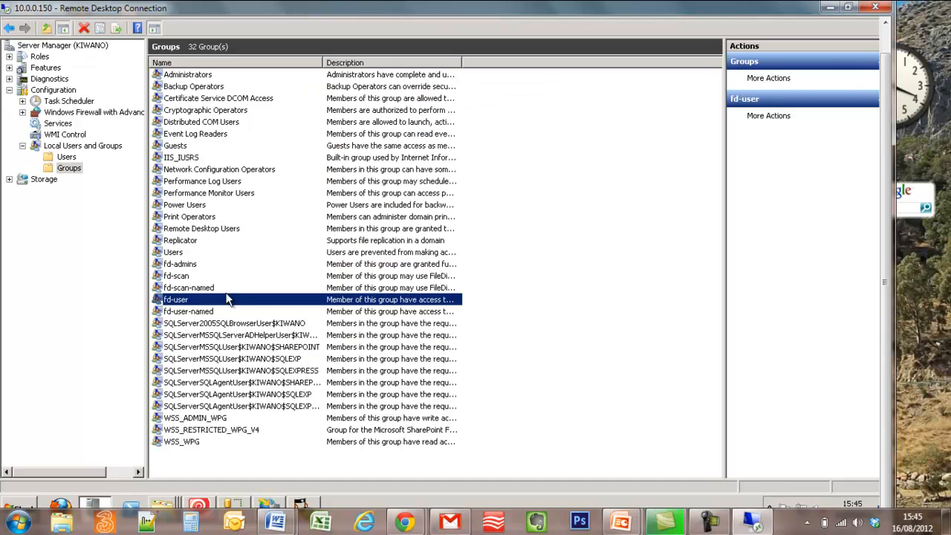
{"action": "double_click", "coordinate": [199, 265]}
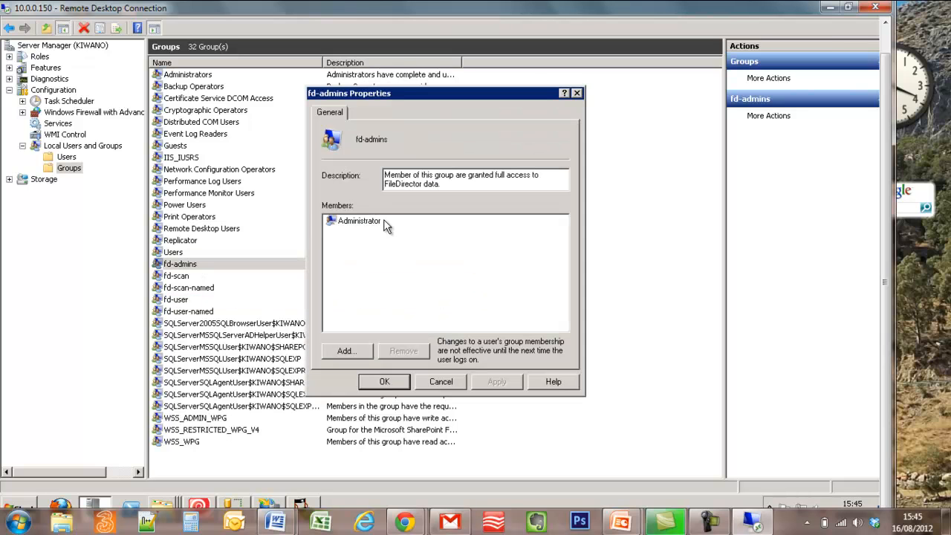
{"action": "left_click", "coordinate": [440, 382]}
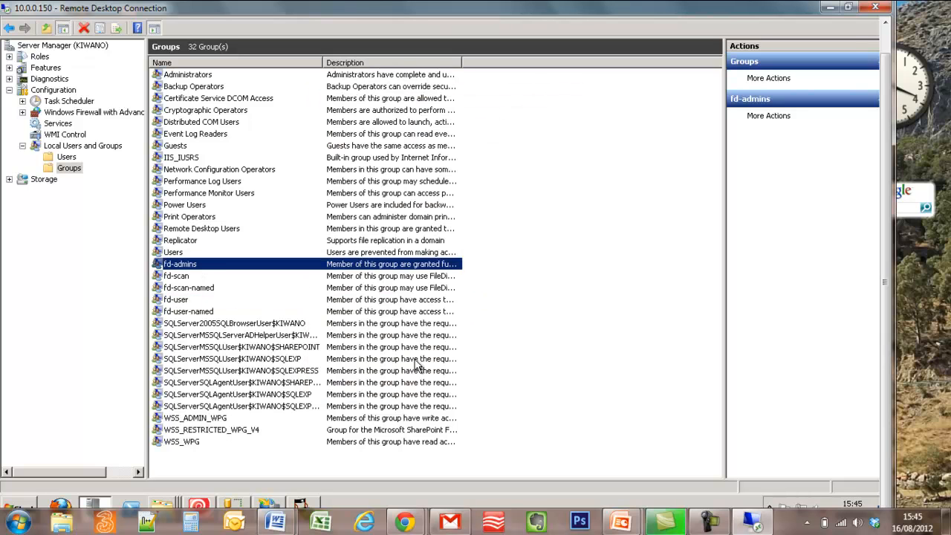
{"action": "left_click", "coordinate": [186, 303]}
{"action": "double_click", "coordinate": [186, 306]}
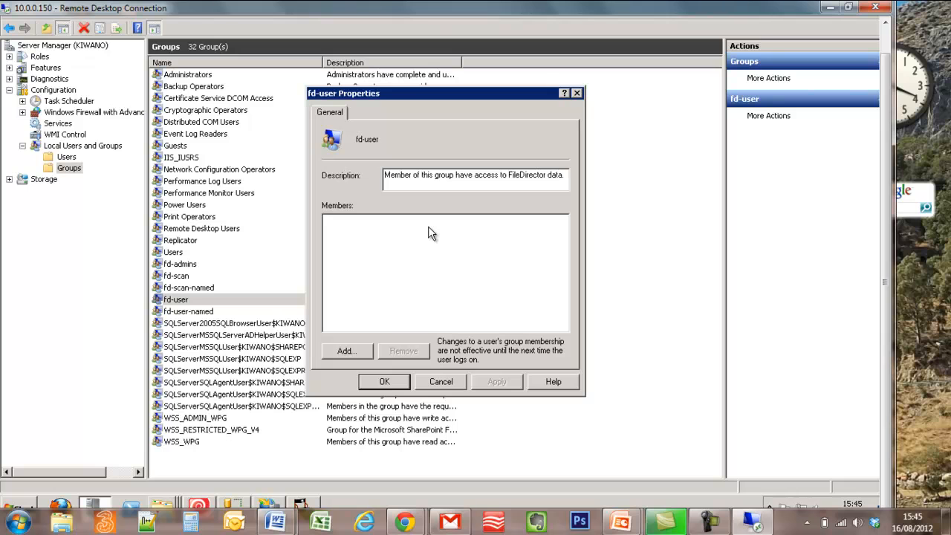
- Add the local user account to fd-user via Advanced search, save, and minimise the session
{"action": "left_click", "coordinate": [346, 352]}
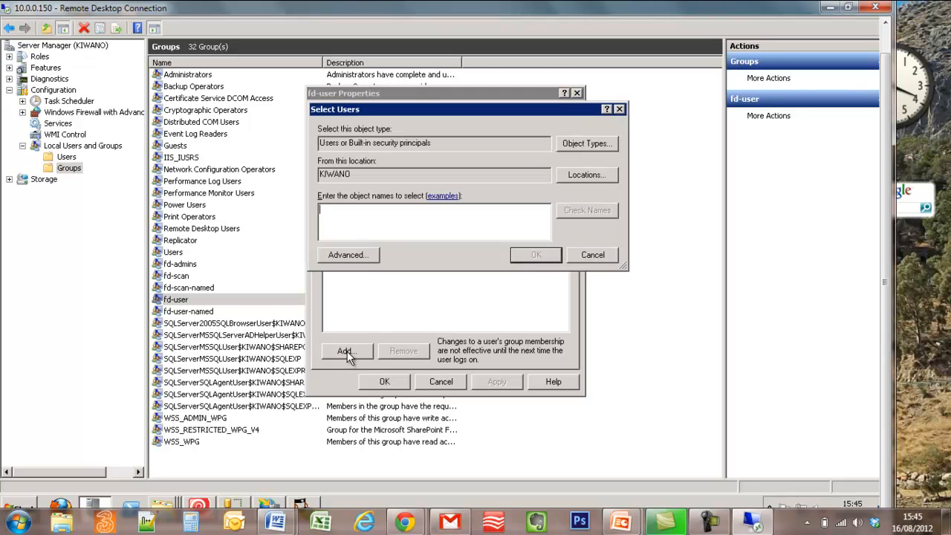
{"action": "left_click", "coordinate": [359, 256]}
{"action": "left_click", "coordinate": [616, 222]}
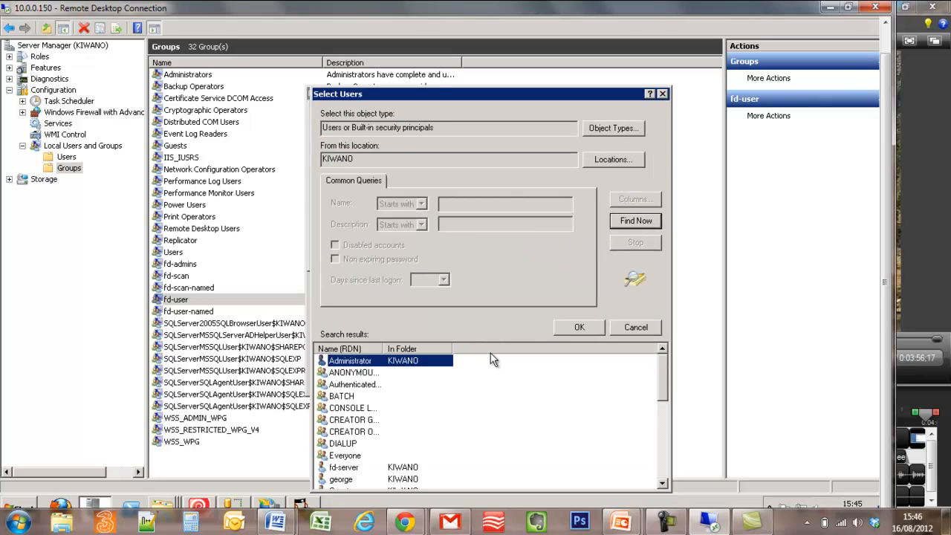
{"action": "left_click_drag", "start_coordinate": [665, 392], "coordinate": [662, 411]}
{"action": "left_click", "coordinate": [338, 421]}
{"action": "double_click", "coordinate": [338, 421]}
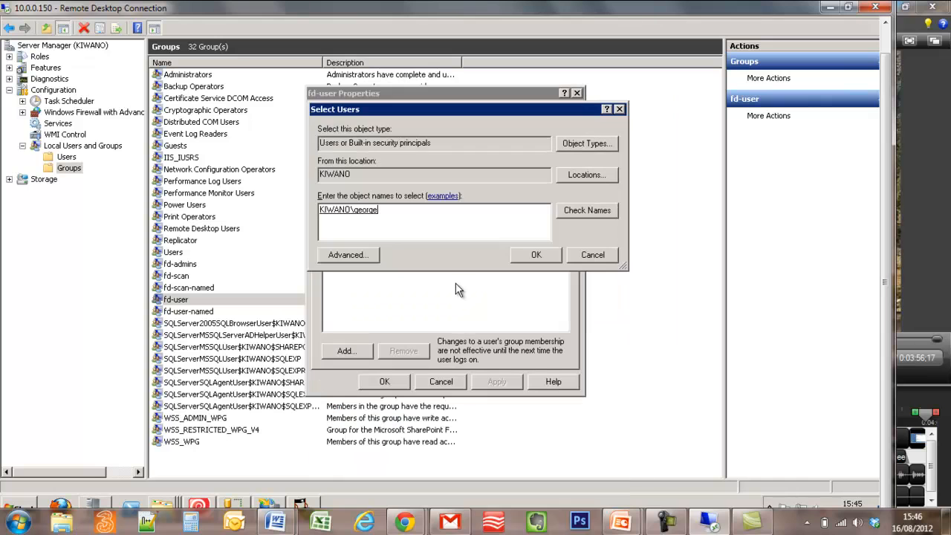
{"action": "left_click", "coordinate": [538, 257]}
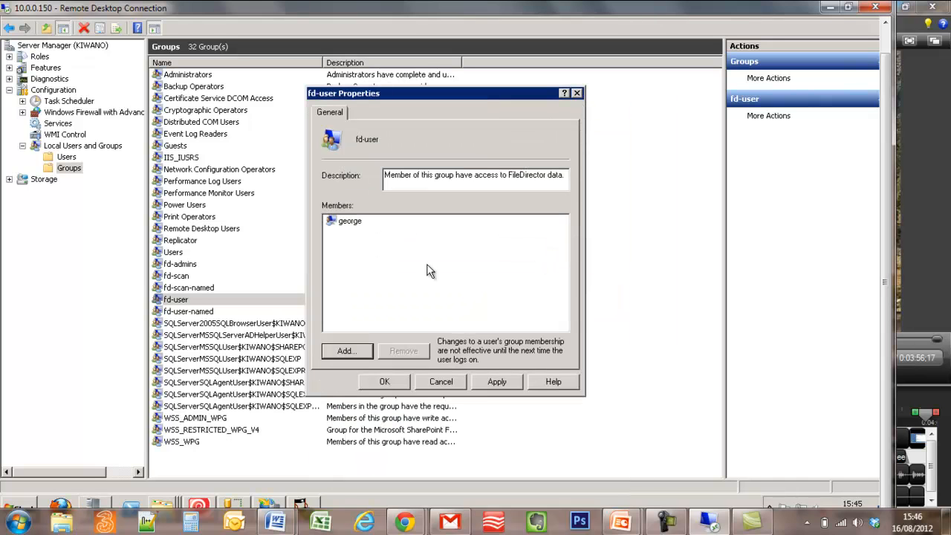
{"action": "left_click", "coordinate": [385, 381]}
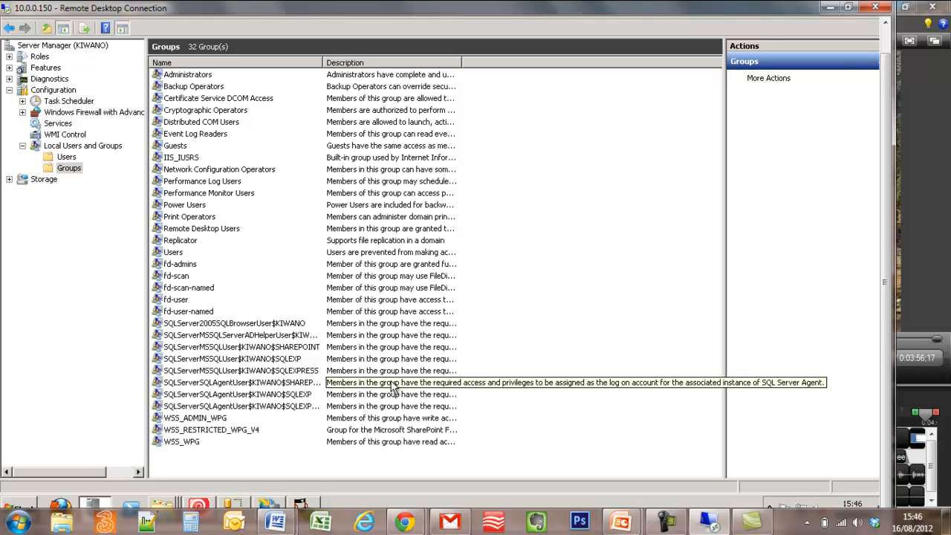
{"action": "left_click", "coordinate": [829, 7]}
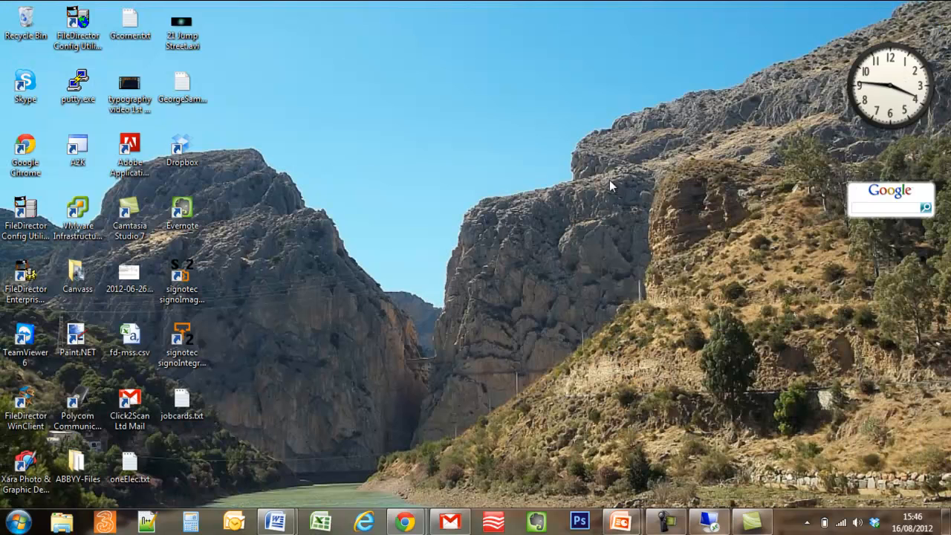
- Launch FileDirector Enterprise Manager and log in to the server at 10.0.0.150/filedirector
{"action": "double_click", "coordinate": [29, 274]}
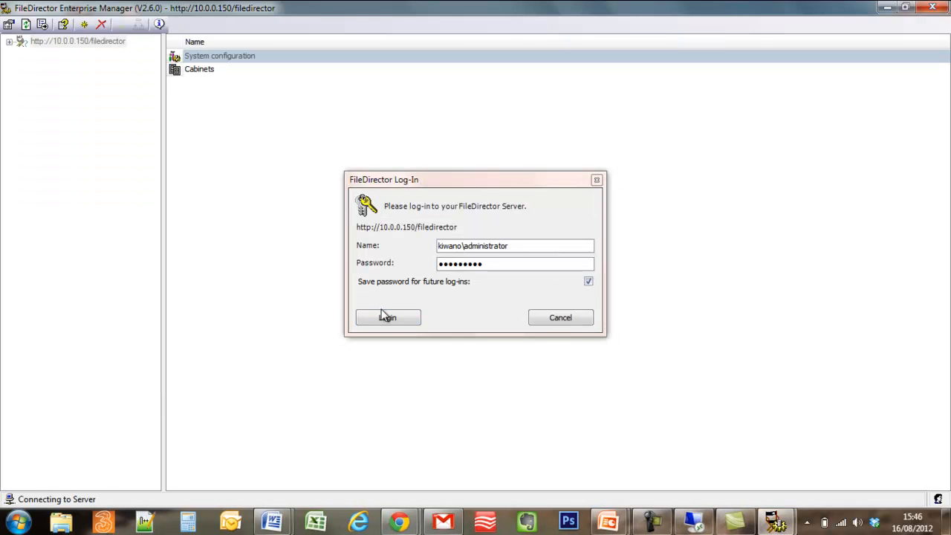
{"action": "left_click", "coordinate": [386, 318]}
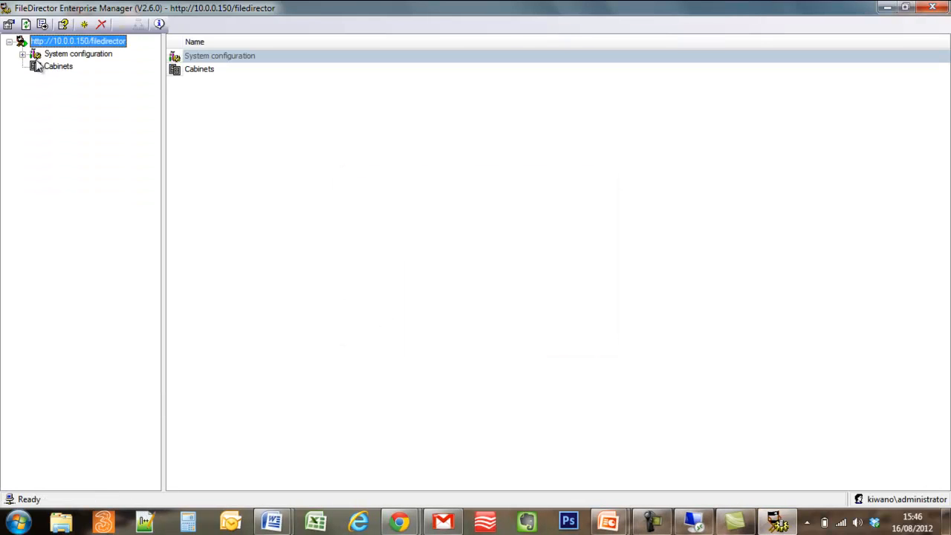
{"action": "left_click", "coordinate": [22, 54]}
- Start the OS account import task now from System configuration > Scheduler
{"action": "left_click", "coordinate": [74, 92]}
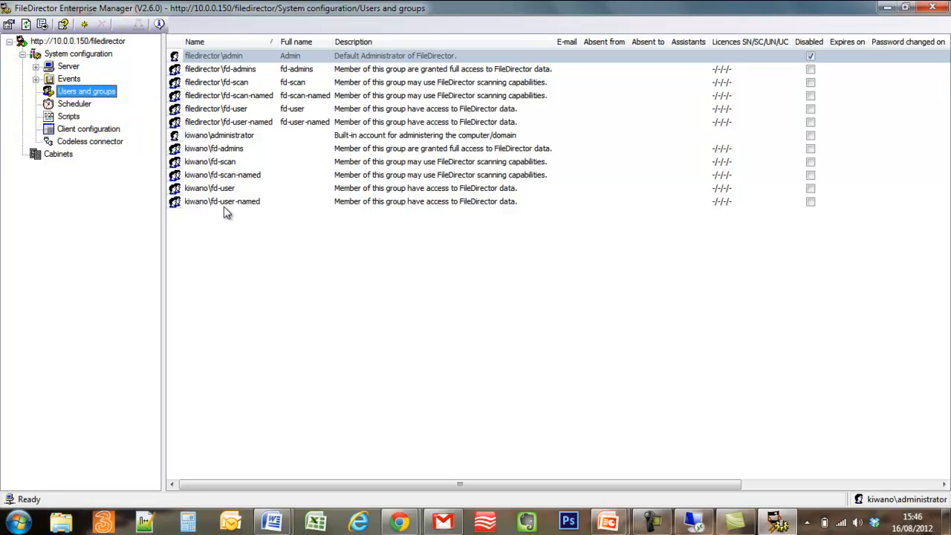
{"action": "left_click", "coordinate": [74, 105]}
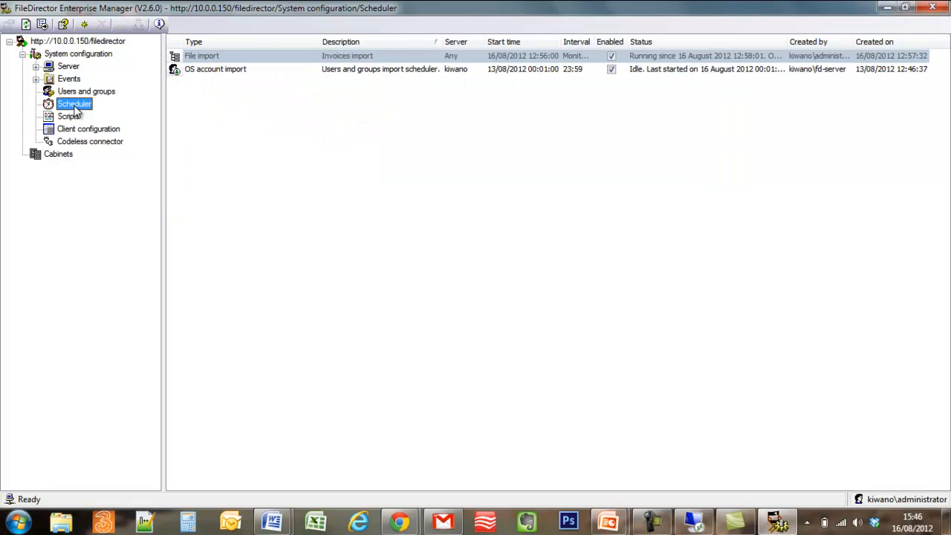
{"action": "left_click", "coordinate": [223, 70]}
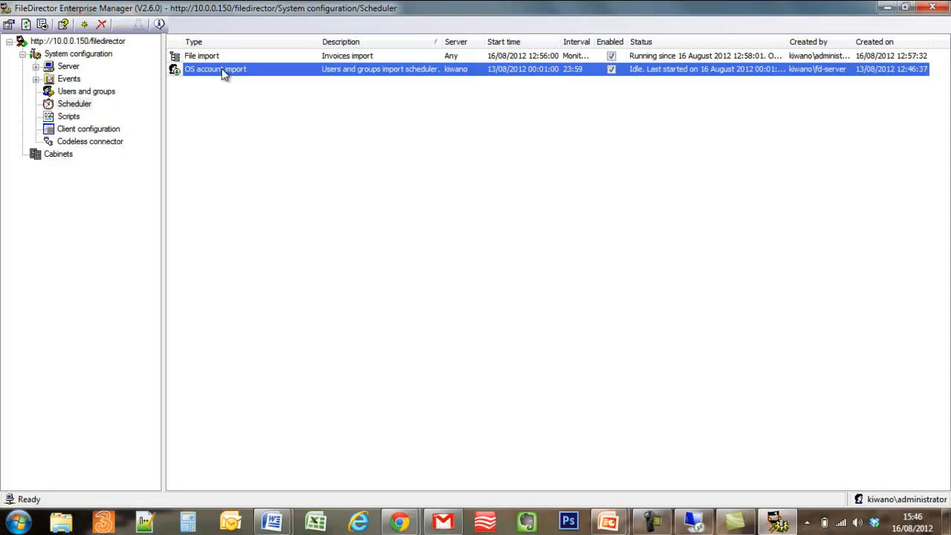
{"action": "right_click", "coordinate": [222, 69]}
{"action": "left_click", "coordinate": [253, 128]}
{"action": "right_click", "coordinate": [226, 72]}
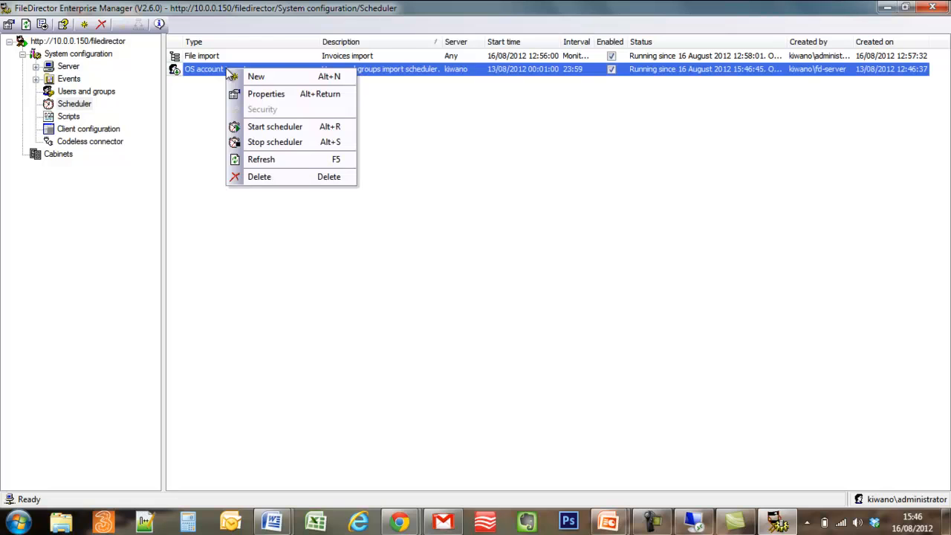
{"action": "left_click", "coordinate": [89, 105]}
- Refresh Users and groups, widen the Full name column, and select the imported user
{"action": "left_click", "coordinate": [87, 94]}
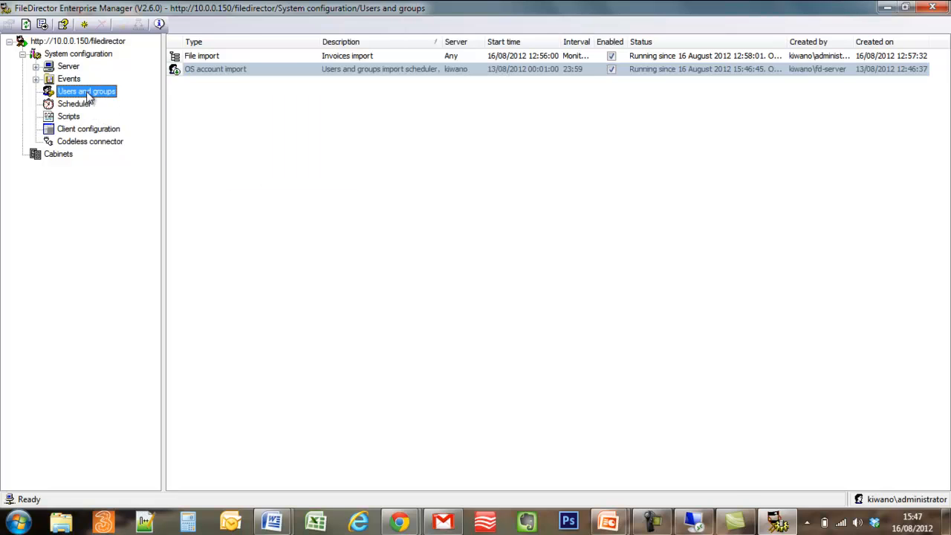
{"action": "right_click", "coordinate": [87, 95]}
{"action": "left_click", "coordinate": [115, 149]}
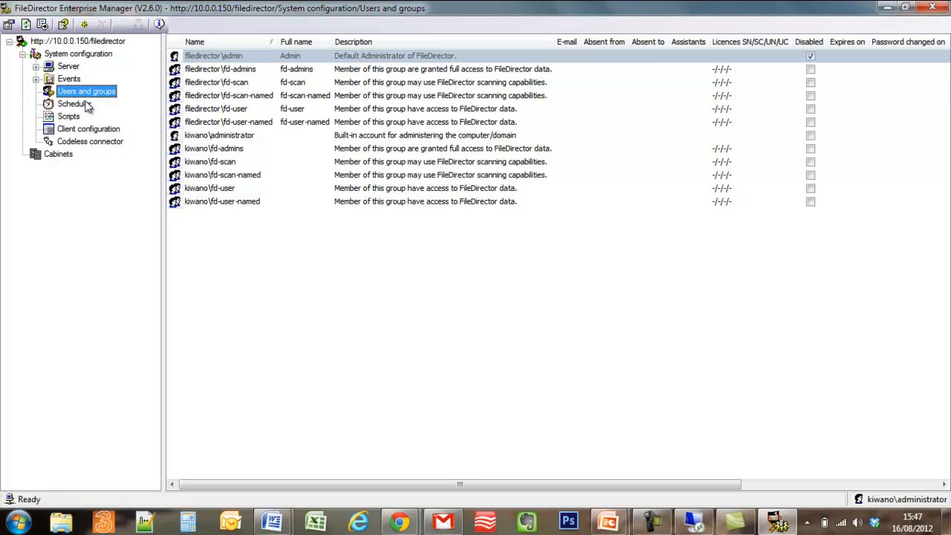
{"action": "left_click", "coordinate": [25, 23]}
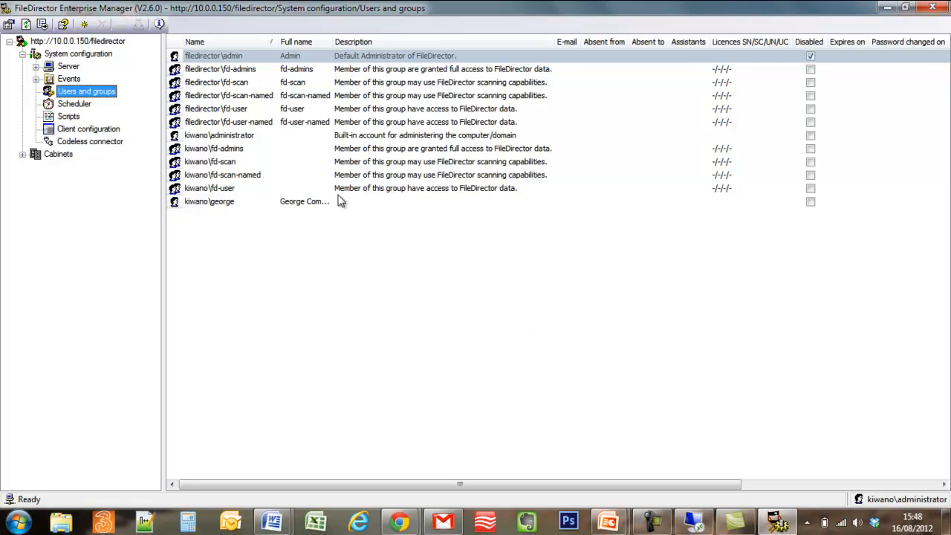
{"action": "left_click_drag", "start_coordinate": [331, 43], "coordinate": [349, 43]}
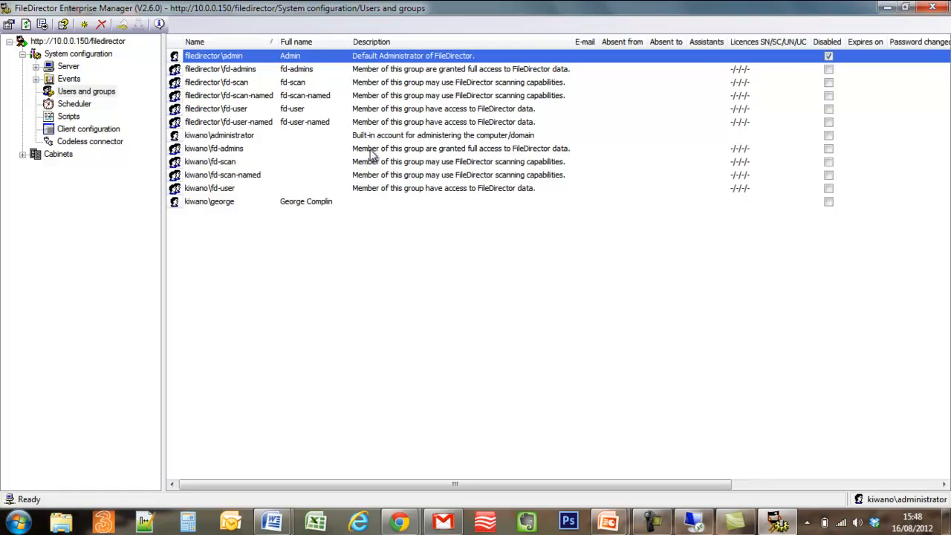
{"action": "left_click", "coordinate": [302, 203]}
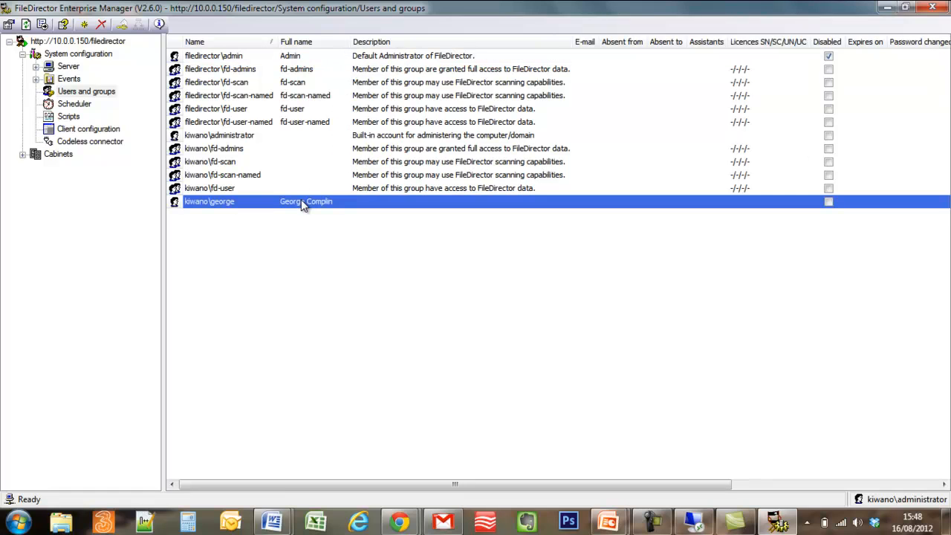
- Expand Cabinets and view the Archived cabinet's contents
{"action": "left_click", "coordinate": [22, 154]}
{"action": "left_click", "coordinate": [55, 168]}
{"action": "left_click", "coordinate": [36, 167]}
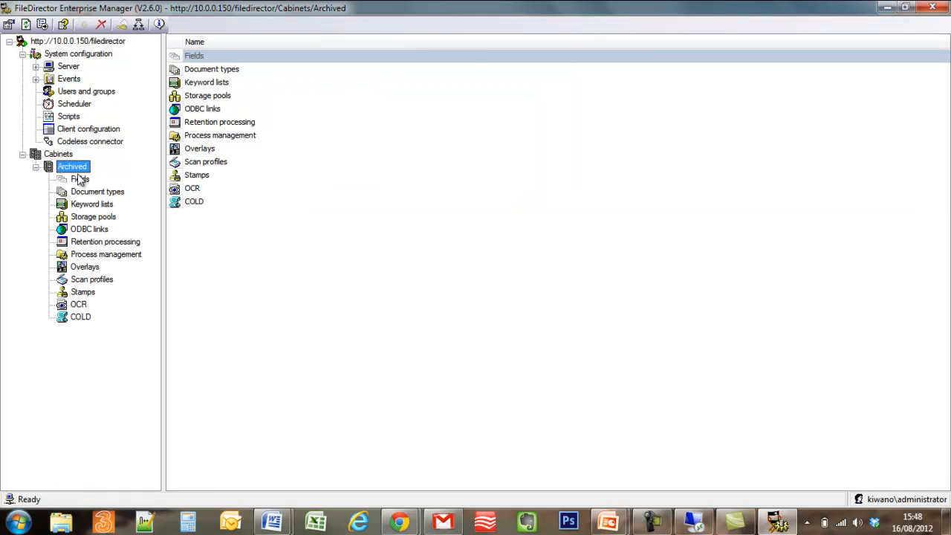
- Open the imported user's settings, confirm Member Of shows kiwano\fd-user, and cancel
{"action": "left_click", "coordinate": [96, 92]}
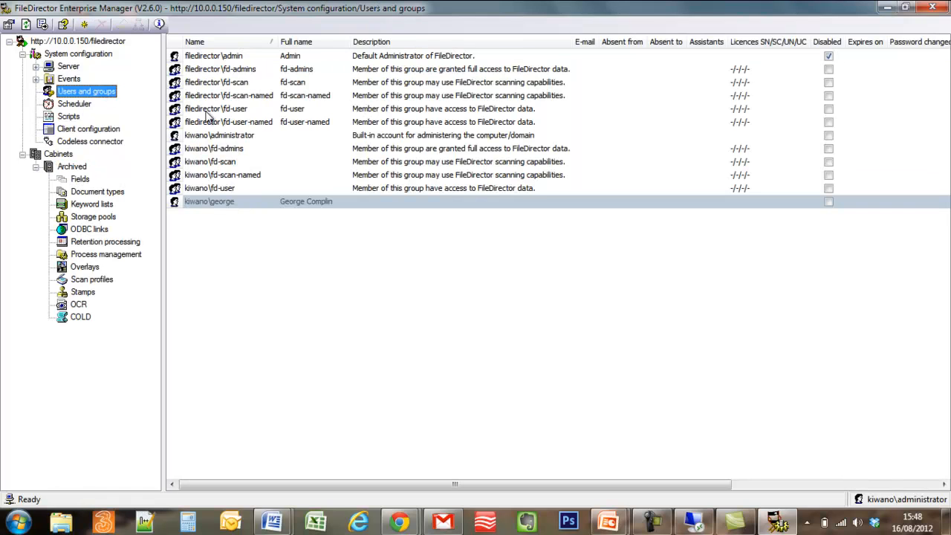
{"action": "double_click", "coordinate": [225, 205]}
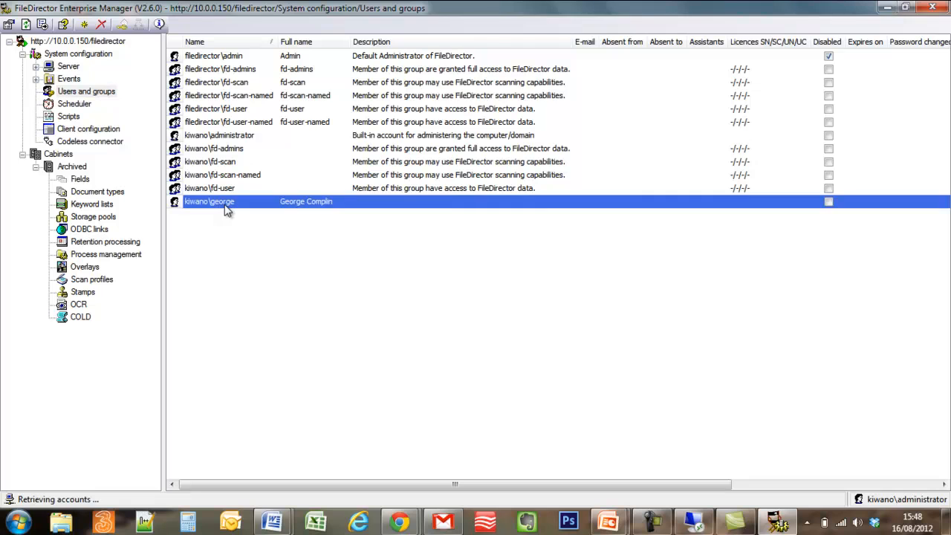
{"action": "left_click", "coordinate": [368, 112]}
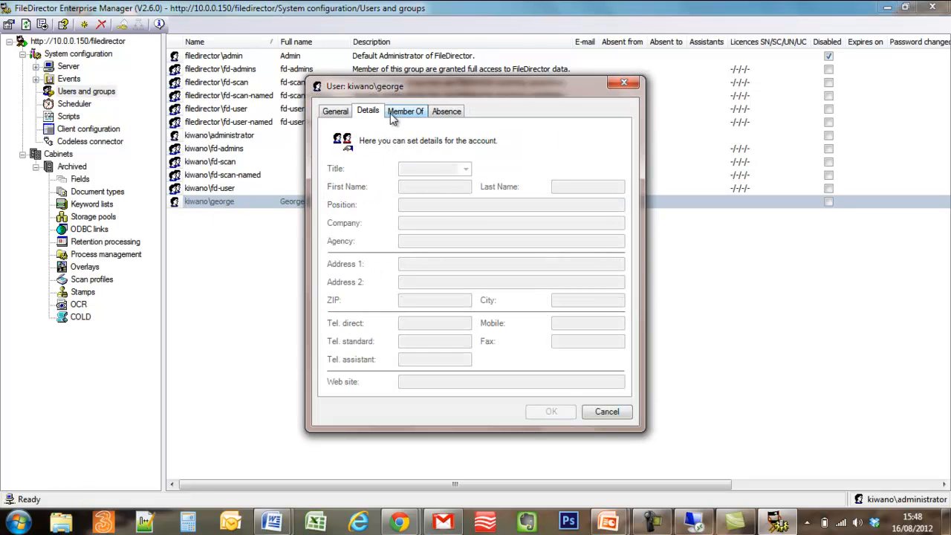
{"action": "left_click", "coordinate": [404, 112]}
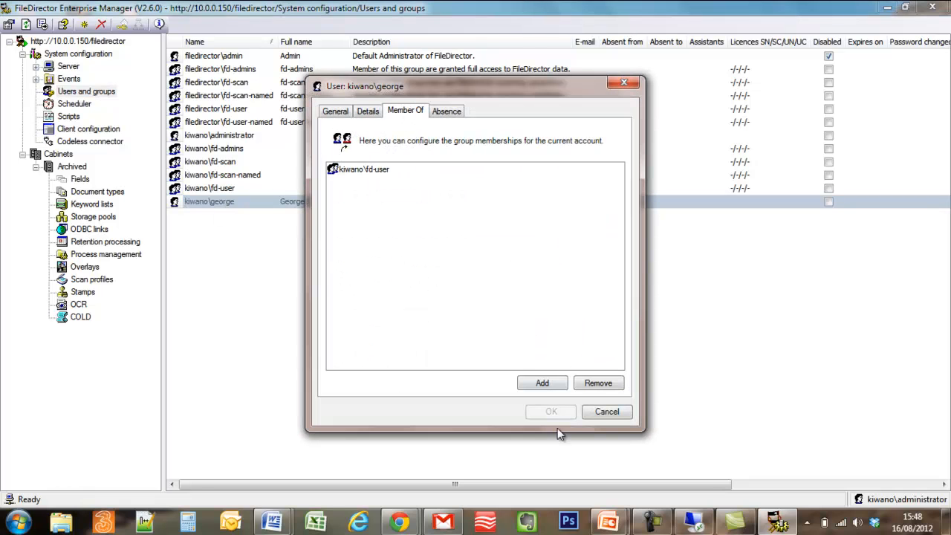
{"action": "left_click", "coordinate": [608, 411]}
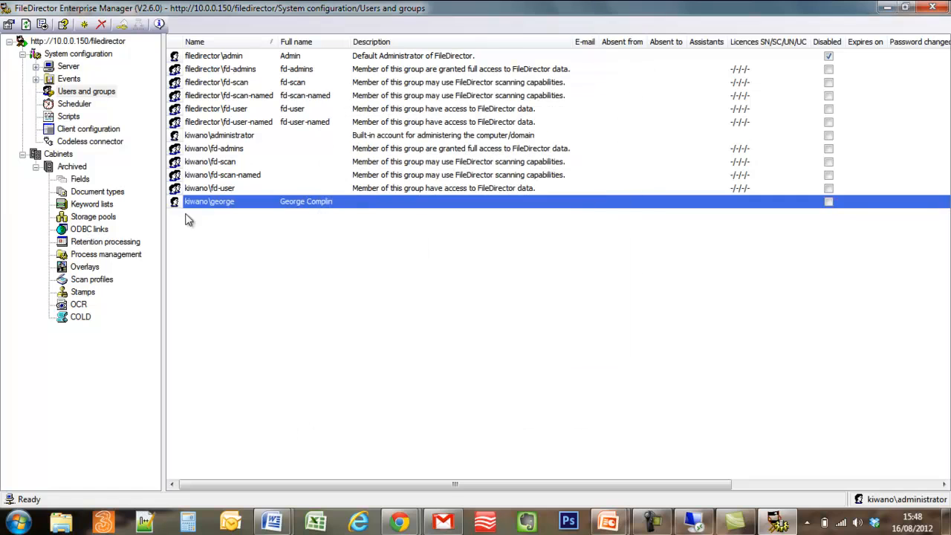
{"action": "left_click", "coordinate": [78, 168]}
- Add the kiwano\fd-user group to the Archived cabinet's security permissions
{"action": "right_click", "coordinate": [79, 168]}
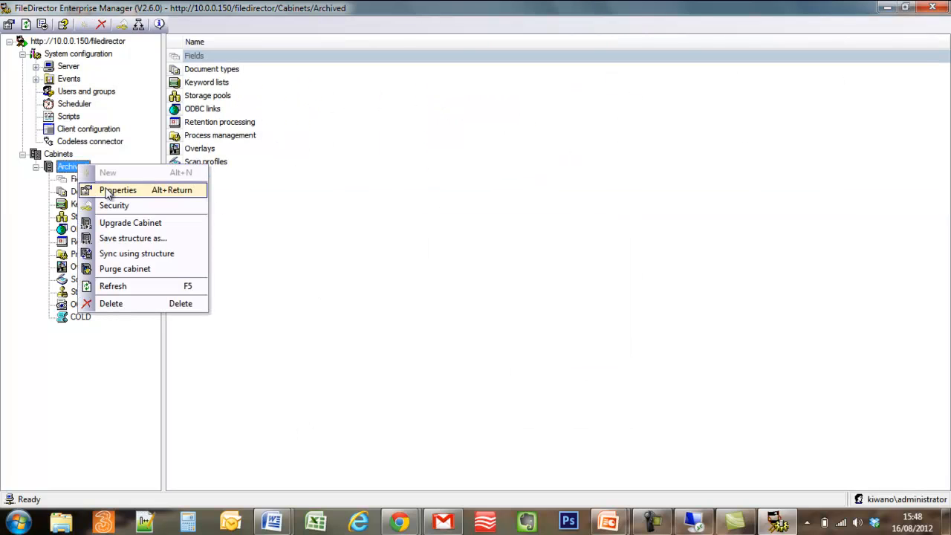
{"action": "left_click", "coordinate": [65, 170]}
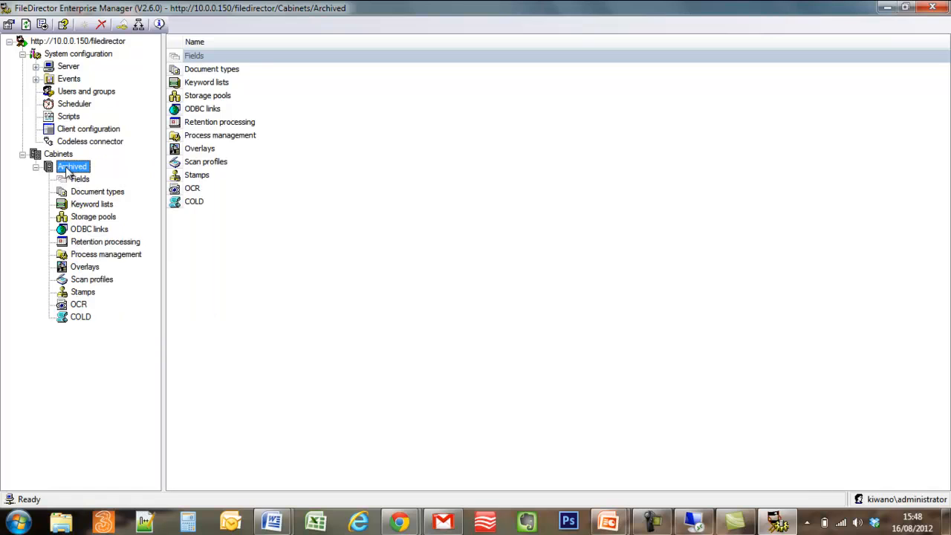
{"action": "right_click", "coordinate": [68, 171]}
{"action": "left_click", "coordinate": [104, 208]}
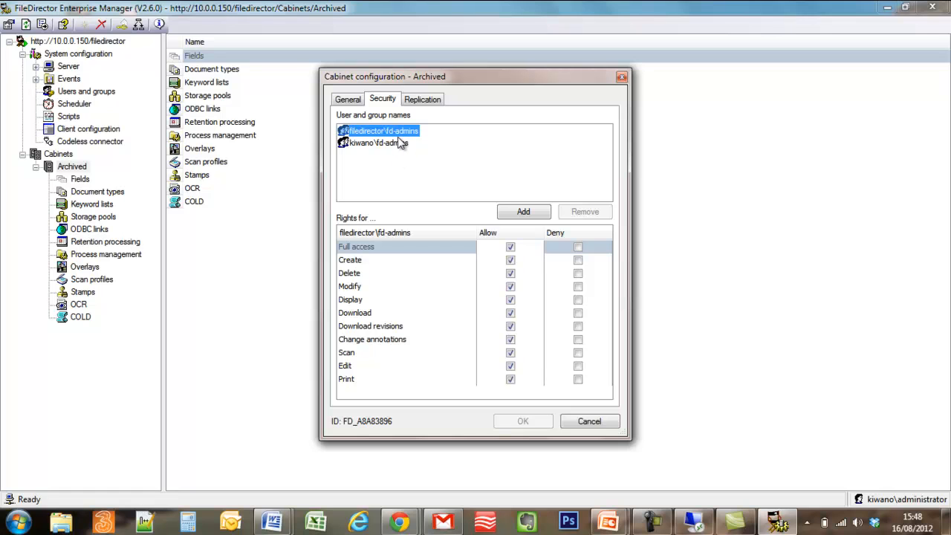
{"action": "left_click", "coordinate": [509, 213]}
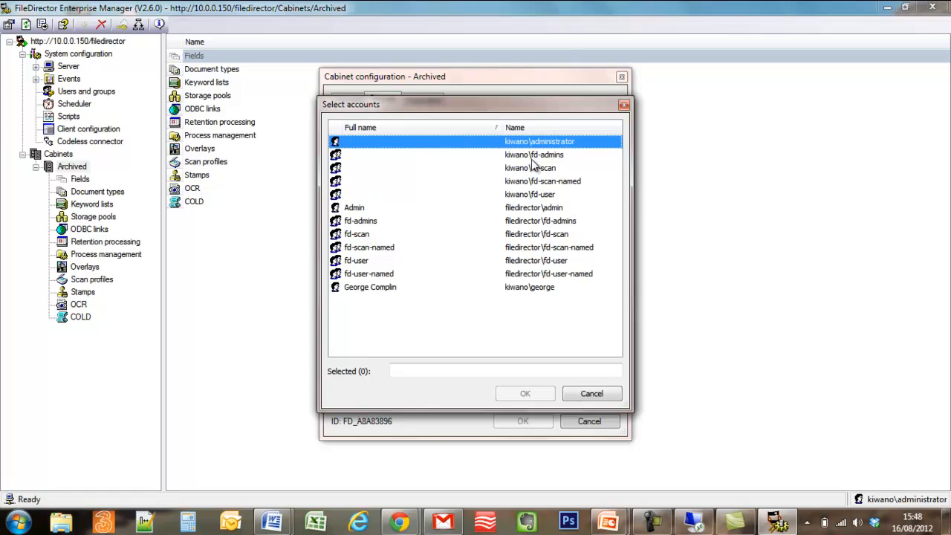
{"action": "left_click", "coordinate": [534, 194]}
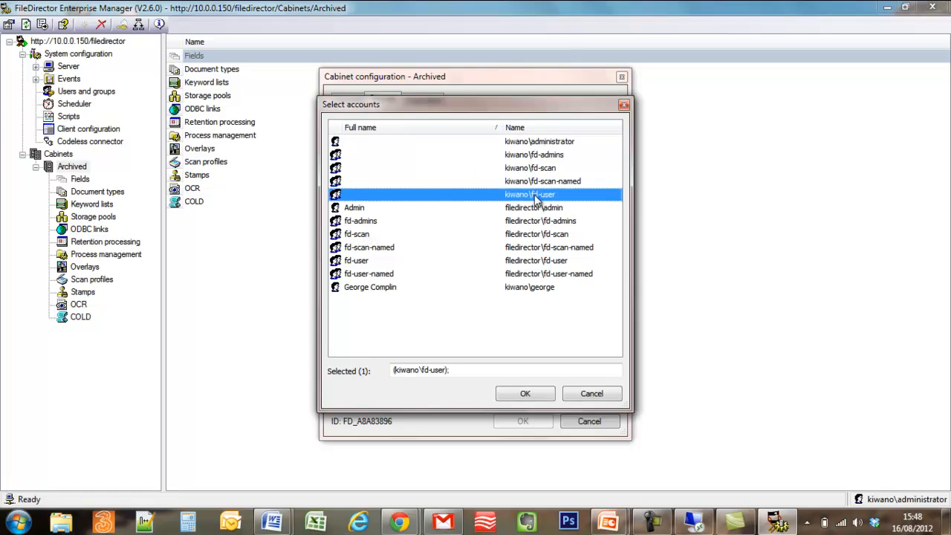
{"action": "left_click", "coordinate": [525, 394]}
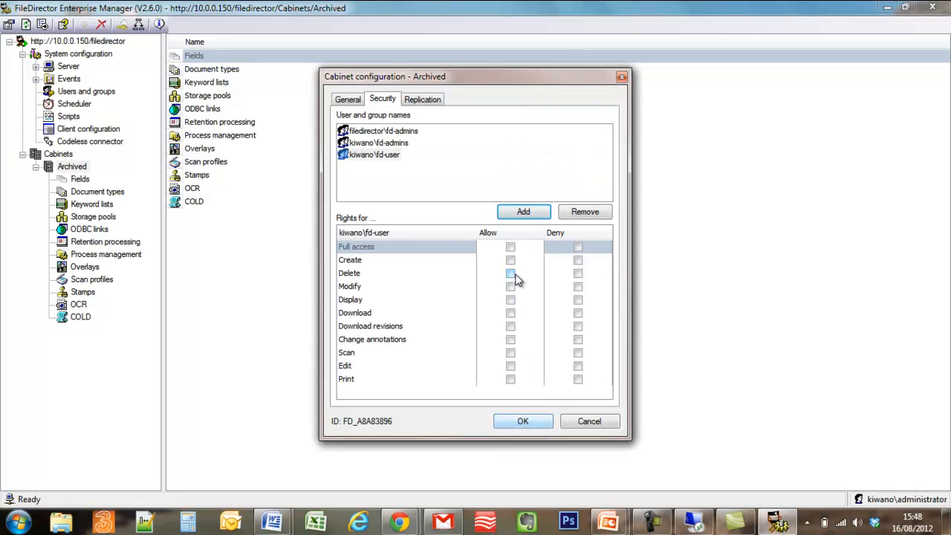
- Allow Full access for kiwano\fd-user and save the cabinet security changes
{"action": "left_click", "coordinate": [510, 247]}
{"action": "left_click", "coordinate": [651, 524]}
{"action": "left_click", "coordinate": [651, 524]}
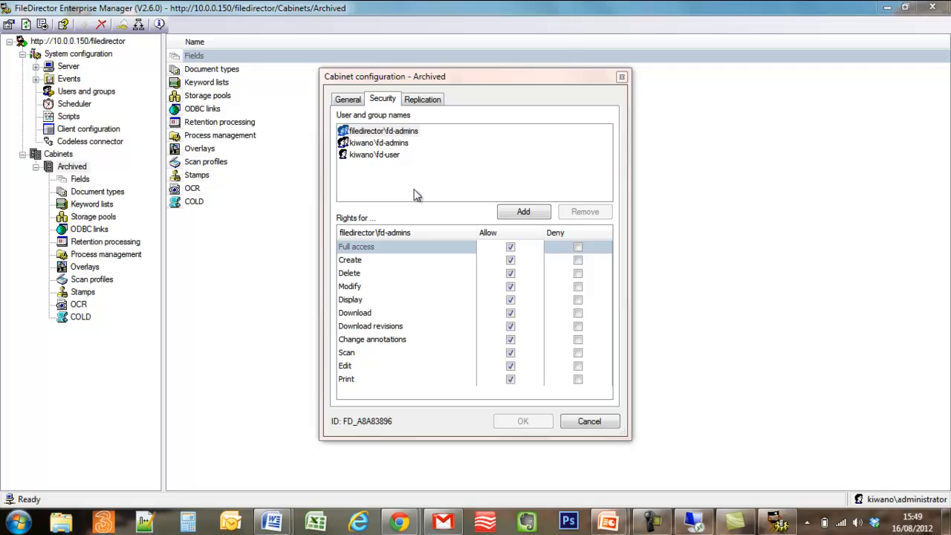
{"action": "left_click", "coordinate": [389, 157]}
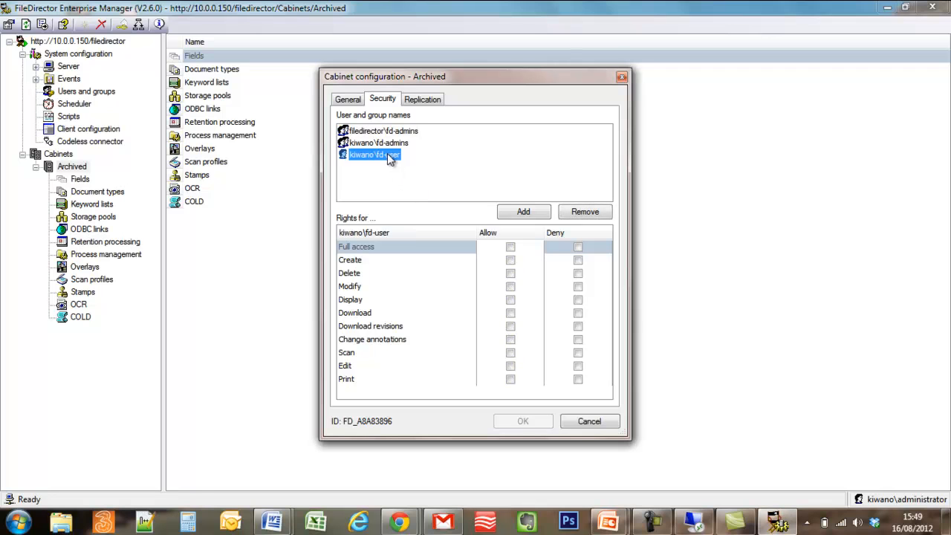
{"action": "left_click", "coordinate": [510, 247]}
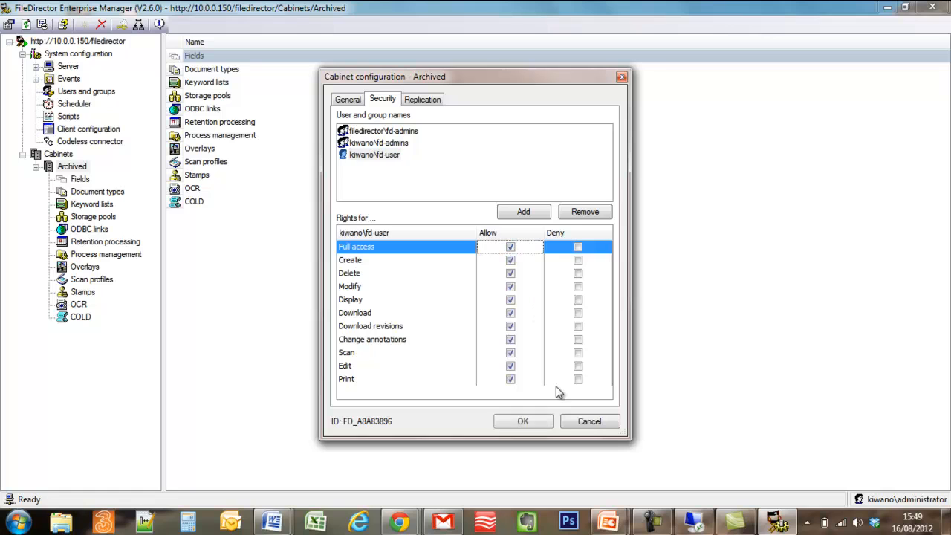
{"action": "left_click", "coordinate": [523, 421]}
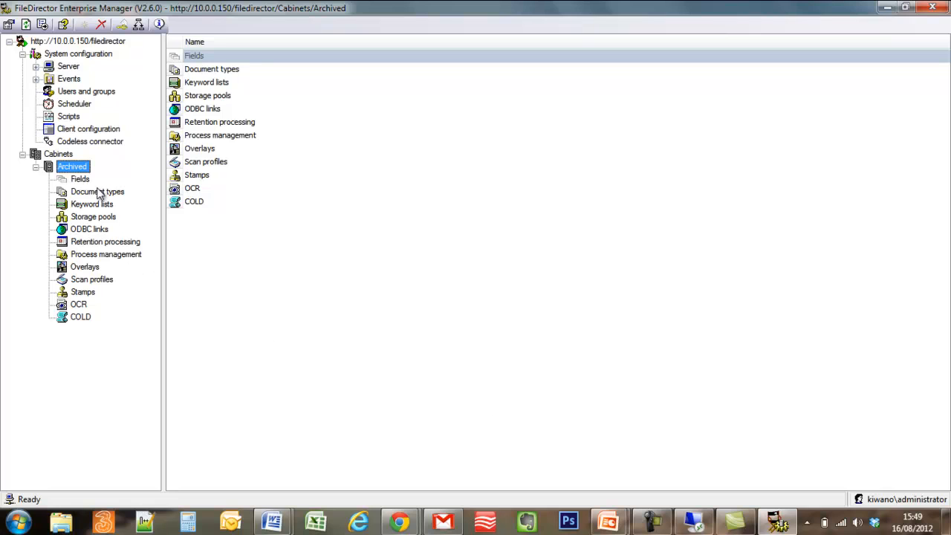
{"action": "left_click", "coordinate": [66, 155]}
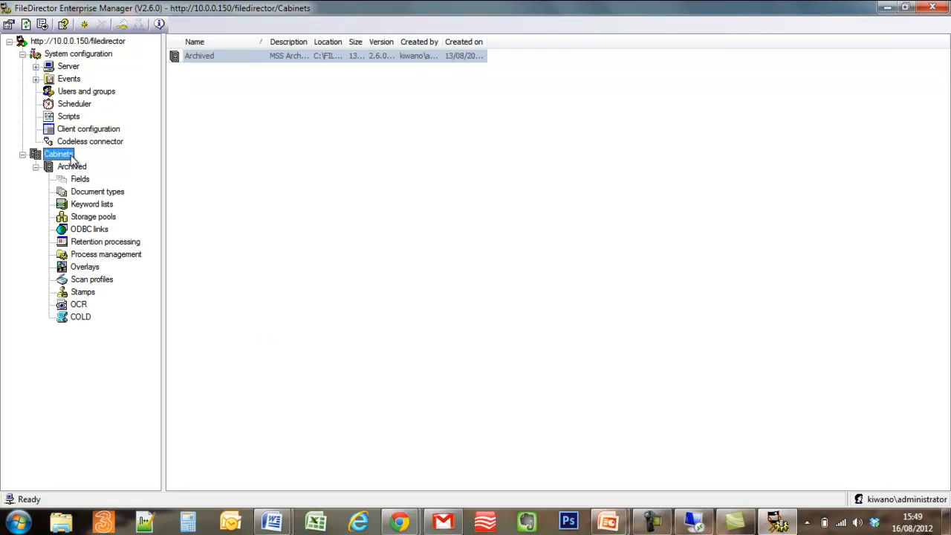
{"action": "right_click", "coordinate": [71, 156]}
{"action": "left_click", "coordinate": [102, 213]}
{"action": "left_click", "coordinate": [111, 151]}
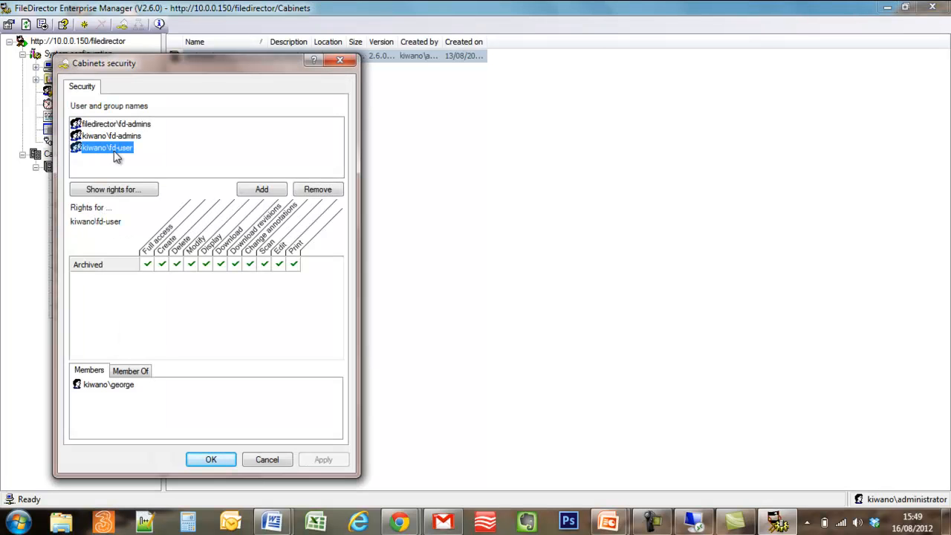
{"action": "left_click", "coordinate": [202, 458]}
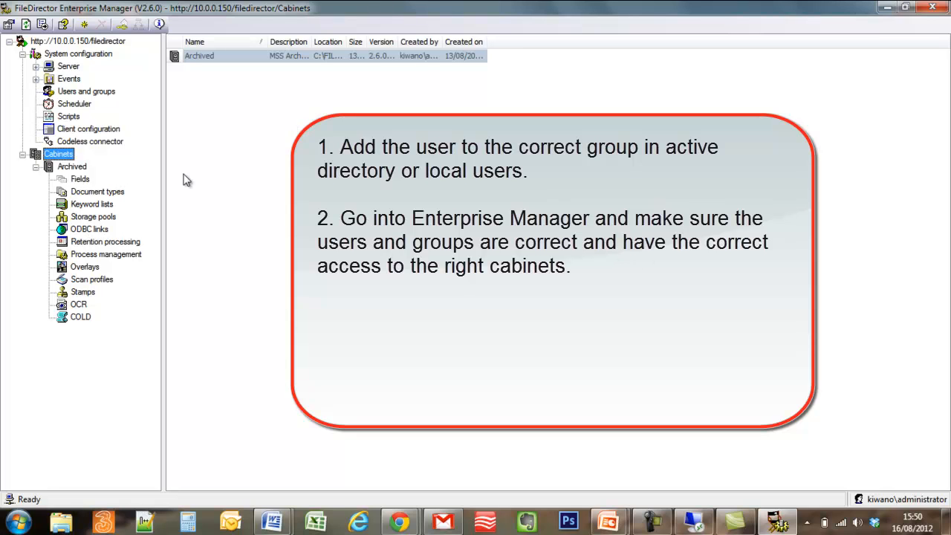
- Check kiwano\fd-user's rights in the Archived cabinet's security, then close the Cabinet configuration dialog
{"action": "left_click", "coordinate": [69, 170]}
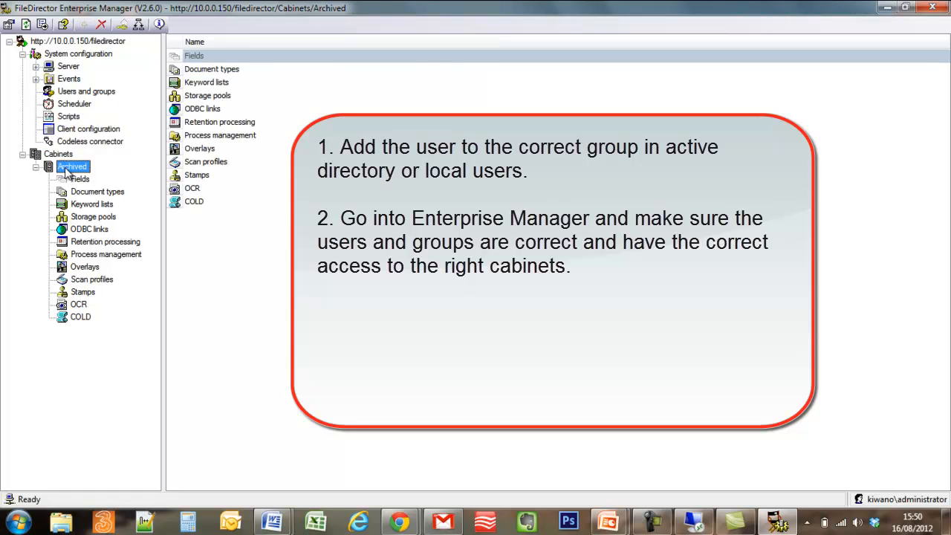
{"action": "right_click", "coordinate": [68, 170]}
{"action": "left_click", "coordinate": [126, 210]}
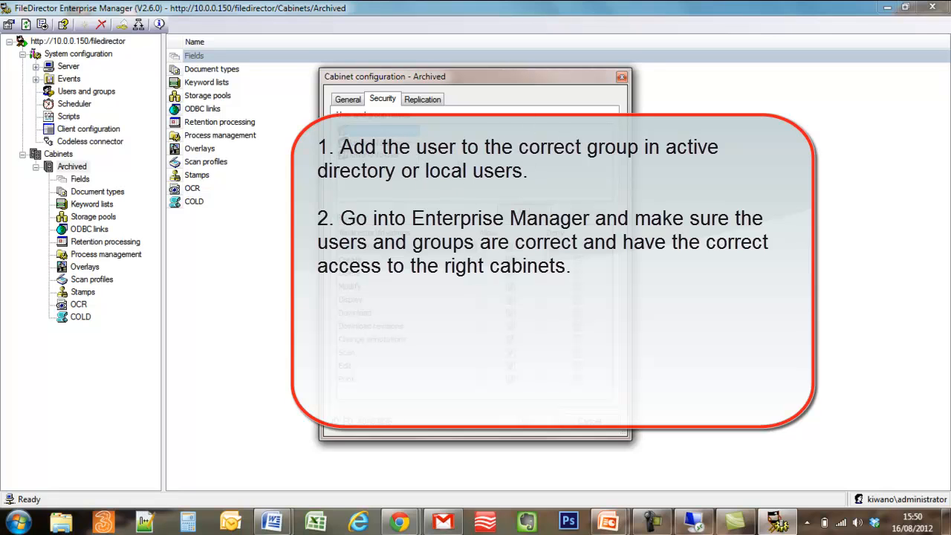
{"action": "left_click", "coordinate": [397, 158]}
{"action": "left_click", "coordinate": [577, 421]}
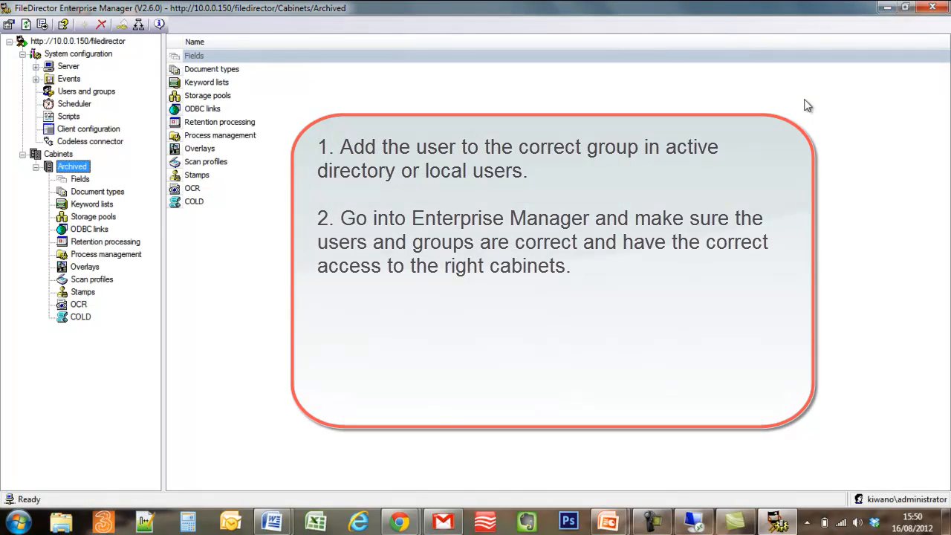